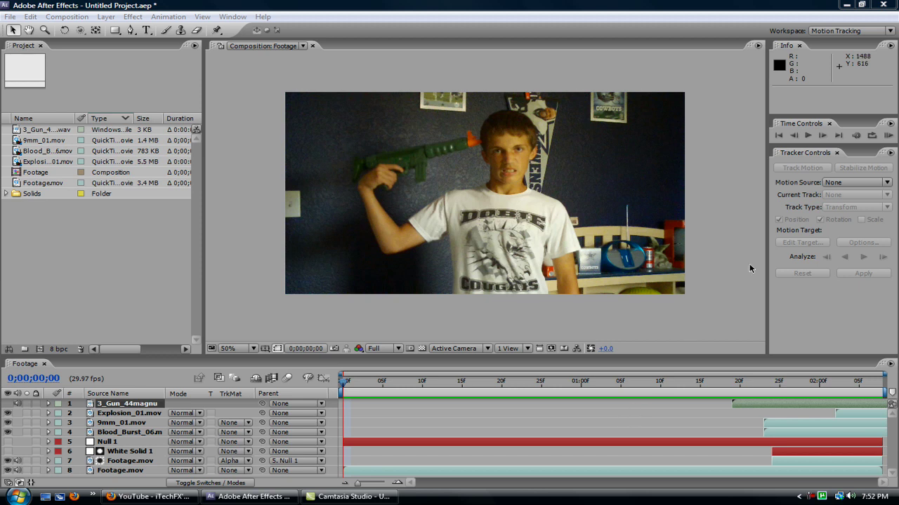
# - Preview the finished head-removal effect, then return to the first frame
pyautogui.click(887, 136)
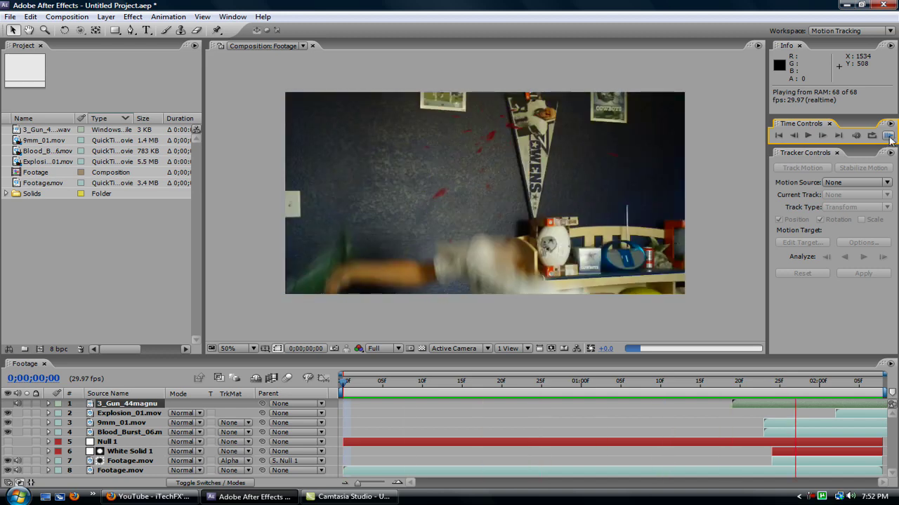
pyautogui.click(894, 140)
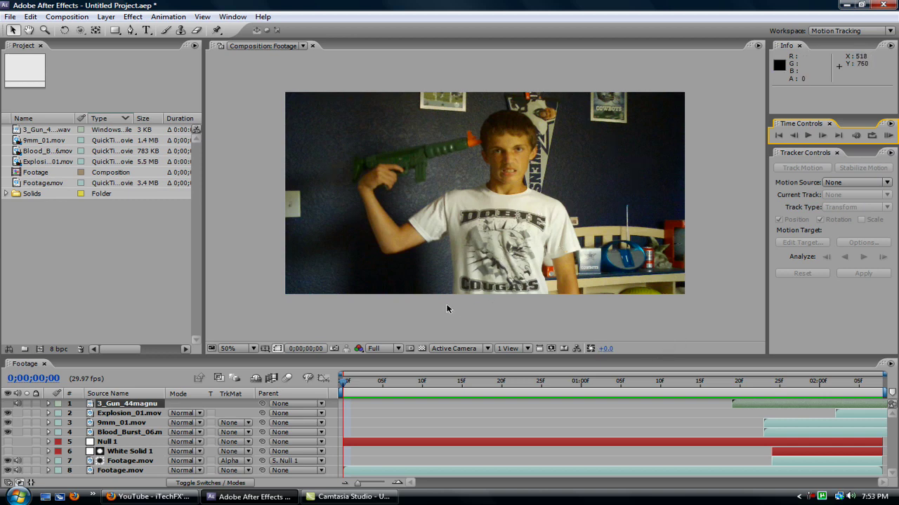
pyautogui.press('space')
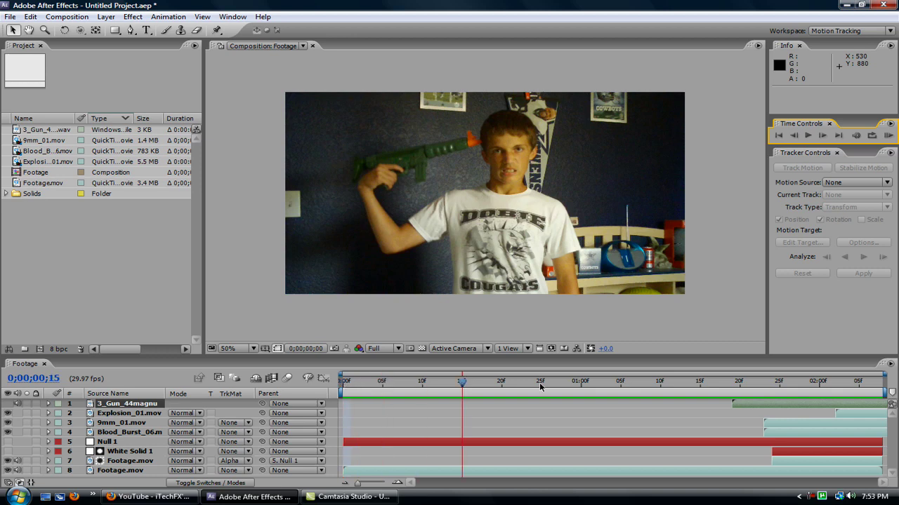
pyautogui.click(342, 385)
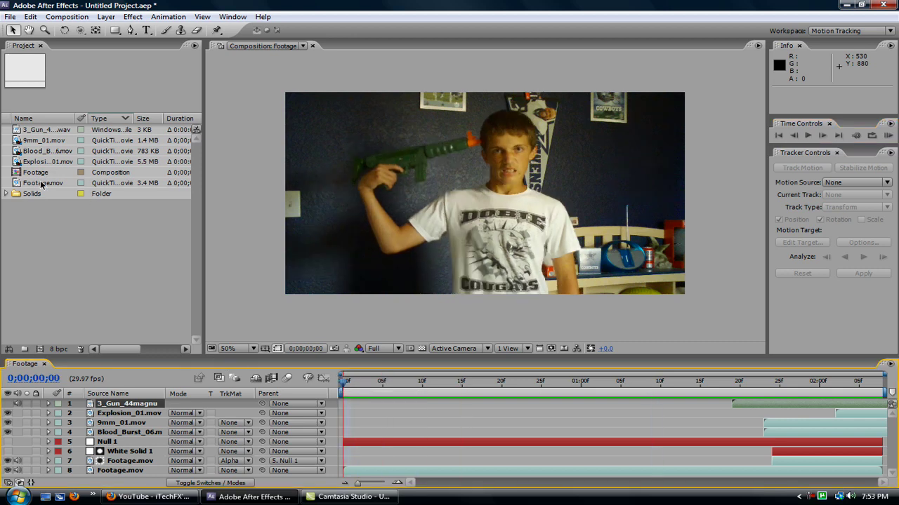
# - Build the Footage 2 composition from Footage.mov and preview the raw clip
pyautogui.moveTo(42, 184); pyautogui.dragTo(40, 351)
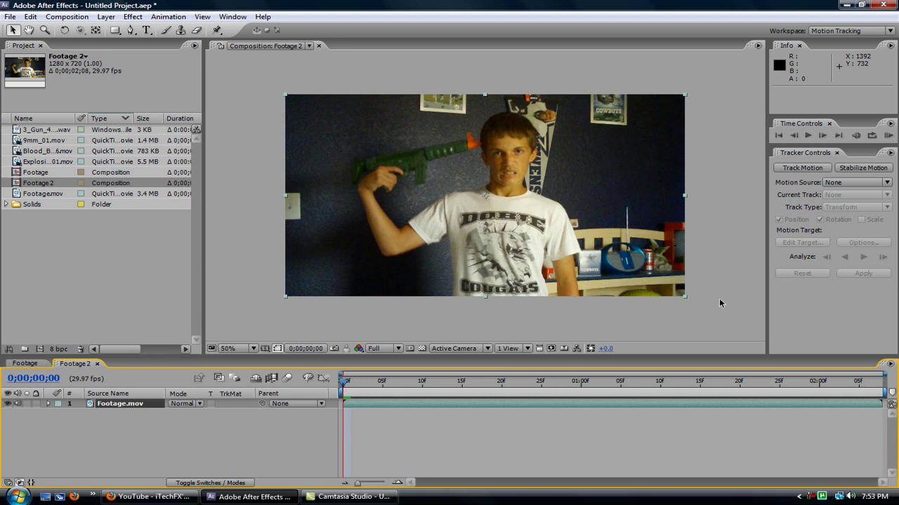
pyautogui.click(888, 135)
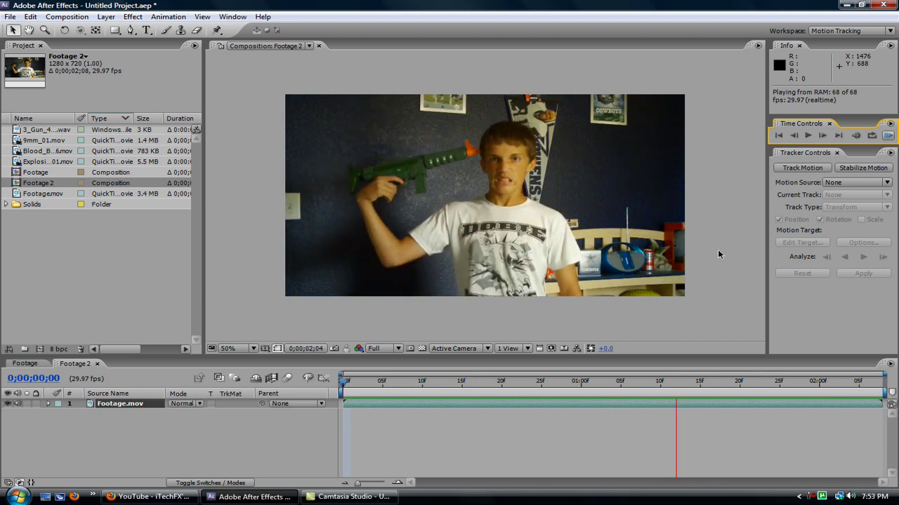
pyautogui.click(887, 136)
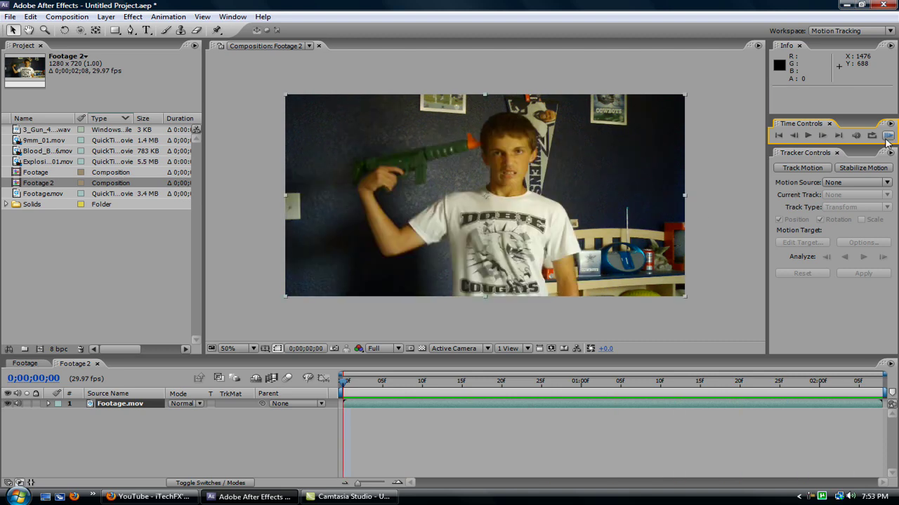
pyautogui.click(343, 383)
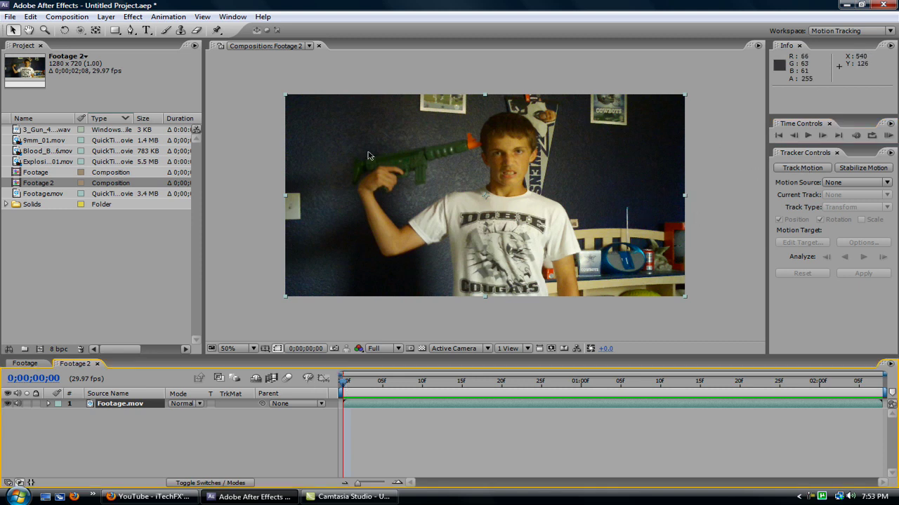
# - Start a motion tracker on Footage.mov that tracks rotation as well as position
pyautogui.click(890, 31)
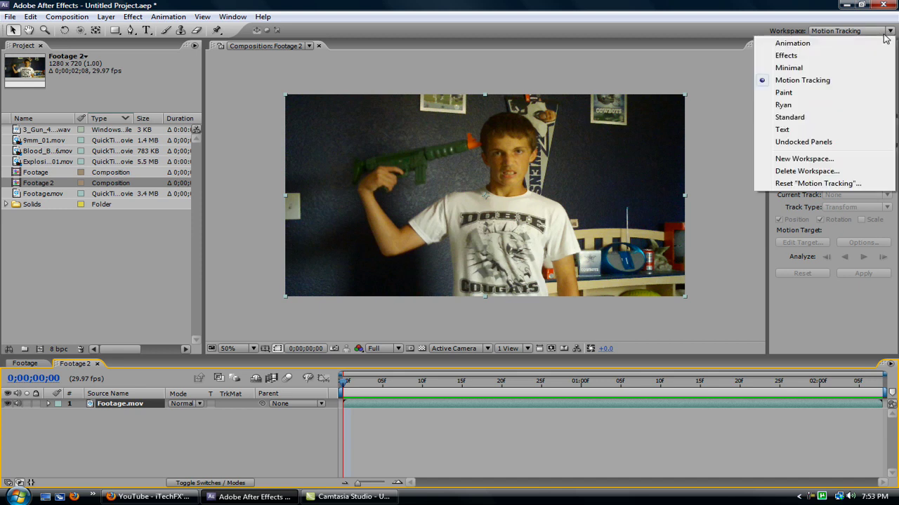
pyautogui.click(732, 138)
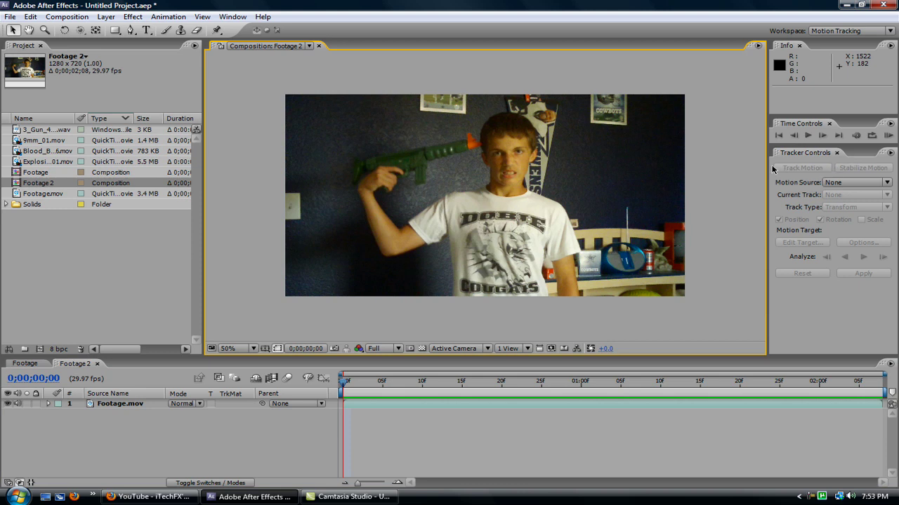
pyautogui.click(114, 404)
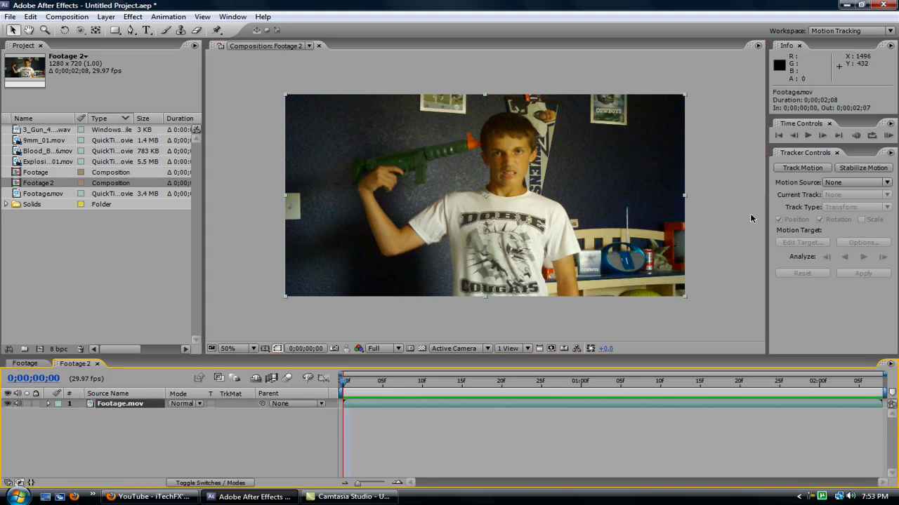
pyautogui.click(800, 168)
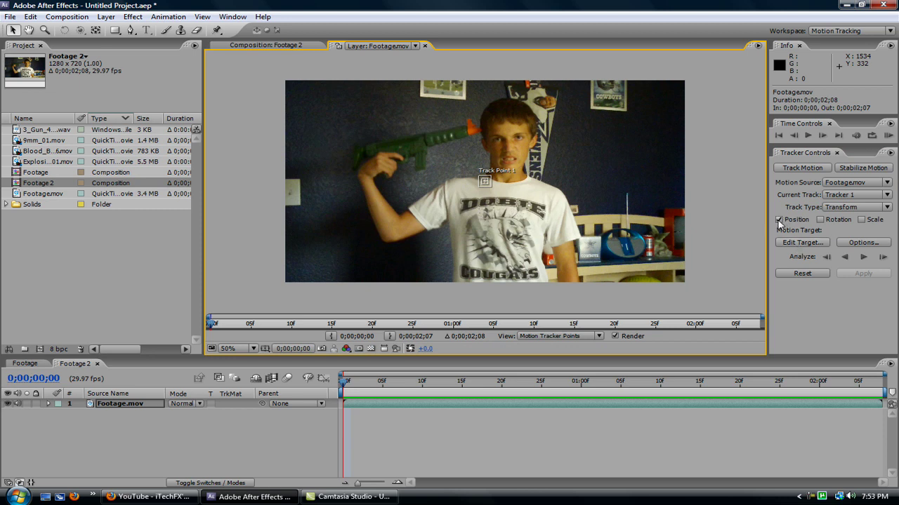
pyautogui.click(821, 219)
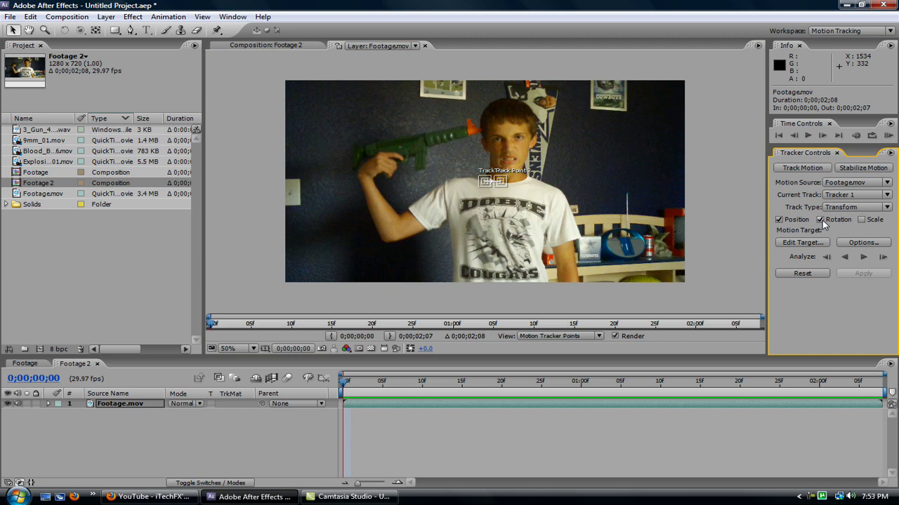
# - Enlarge both search boxes and place the track points on the wall picture and shelf
pyautogui.scroll(3, 485, 180)
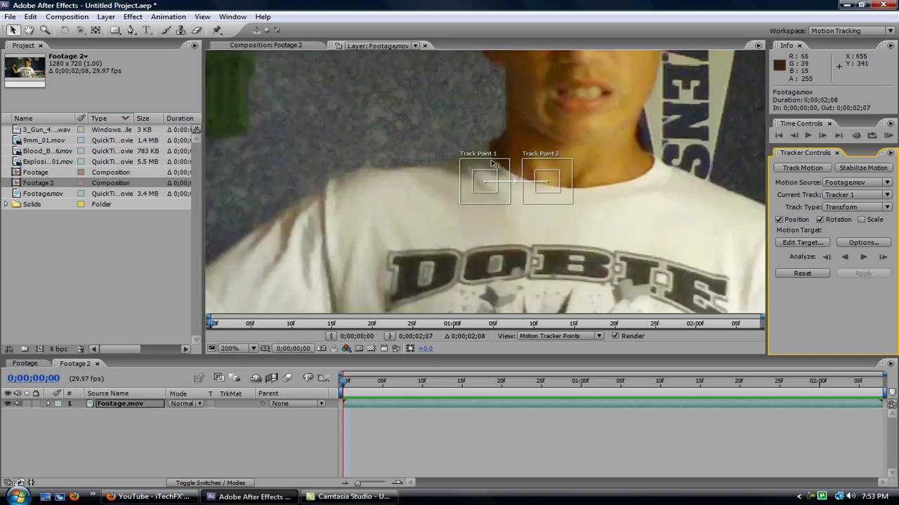
pyautogui.moveTo(462, 160); pyautogui.dragTo(404, 131)
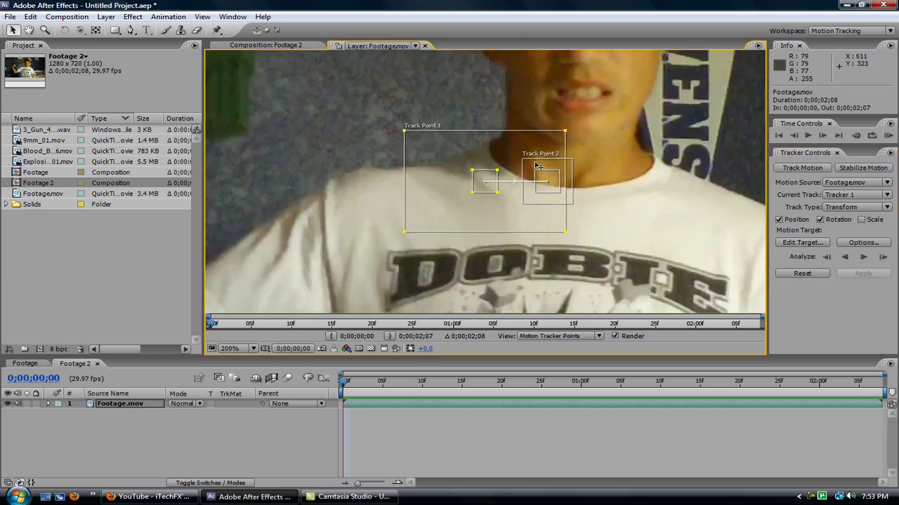
pyautogui.moveTo(572, 166); pyautogui.dragTo(612, 136)
pyautogui.scroll(-3, 612, 136)
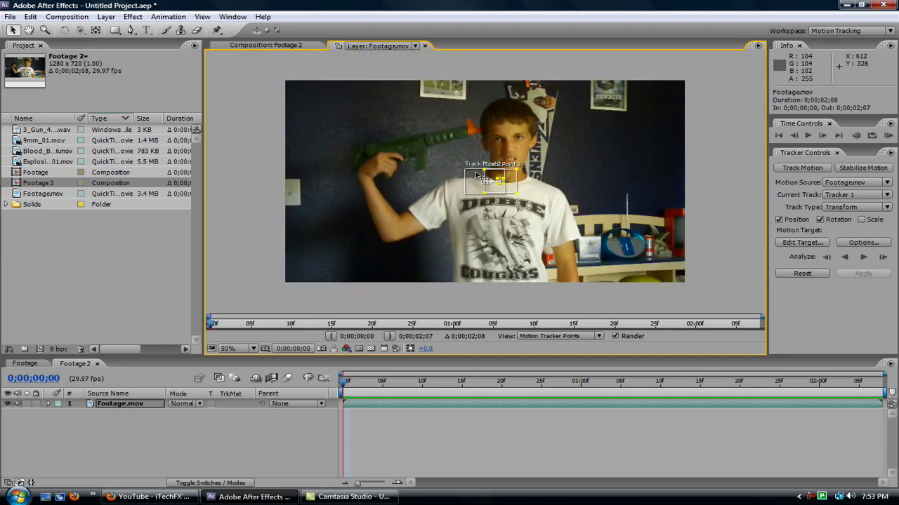
pyautogui.moveTo(482, 176)
pyautogui.mouseDown()
pyautogui.moveTo(370, 179)
pyautogui.moveTo(418, 97)
pyautogui.moveTo(411, 93)
pyautogui.mouseUp()
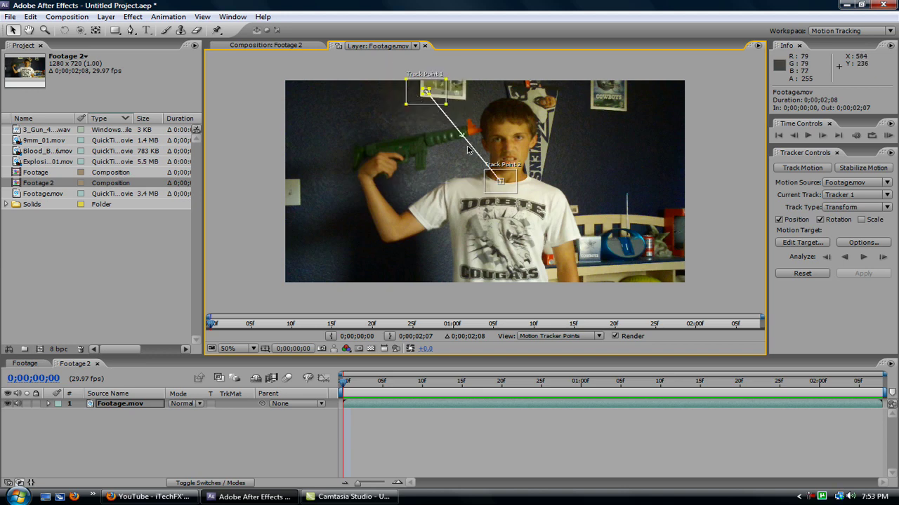
pyautogui.moveTo(515, 181); pyautogui.dragTo(652, 240)
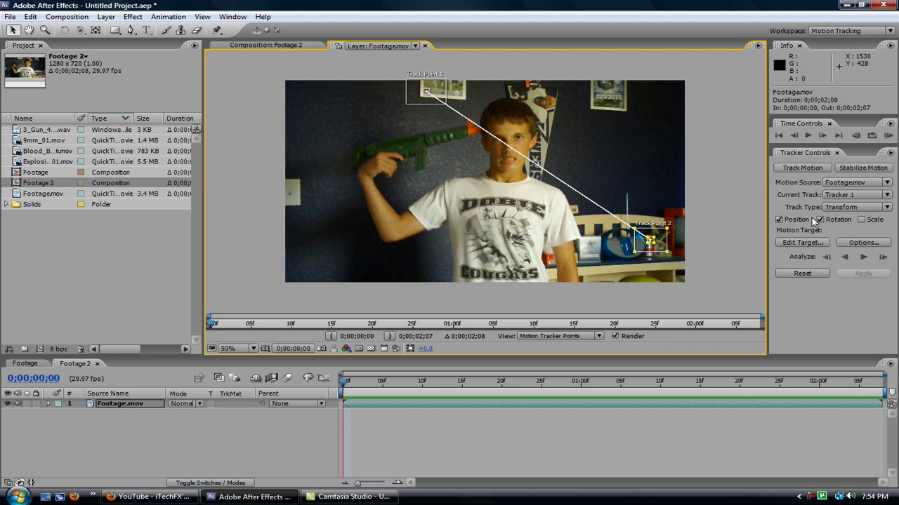
# - Analyze both track points forward through the whole clip, then return to 0;00;00;00
pyautogui.click(864, 258)
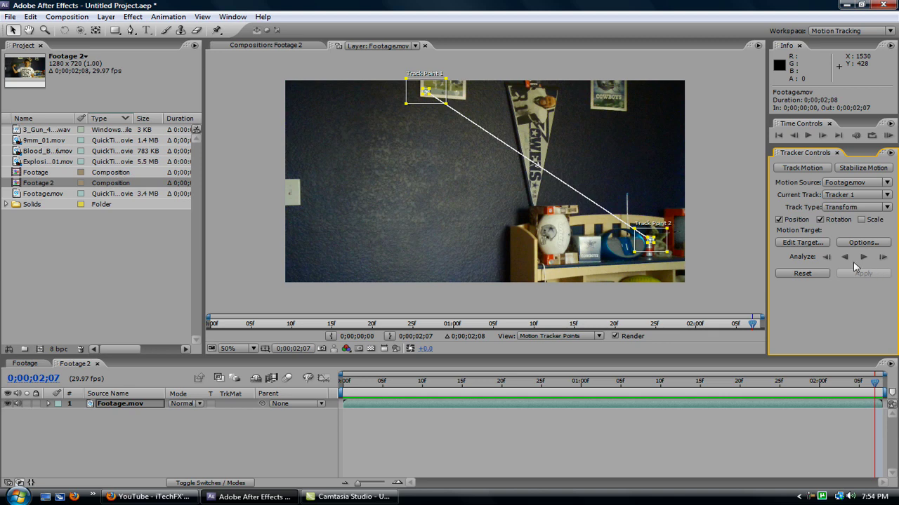
pyautogui.moveTo(877, 387); pyautogui.dragTo(344, 385)
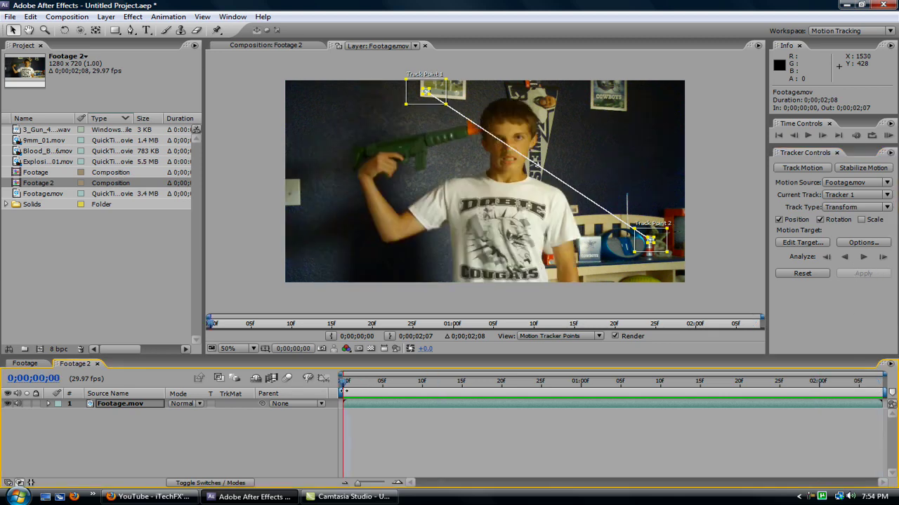
# - Add Null 2 and apply Tracker 1's X and Y position and rotation data to it
pyautogui.click(109, 18)
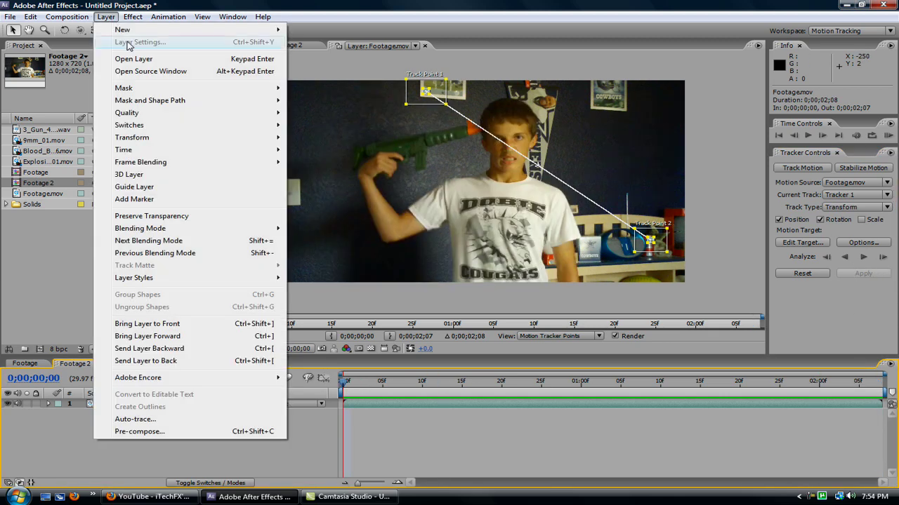
pyautogui.moveTo(226, 33)
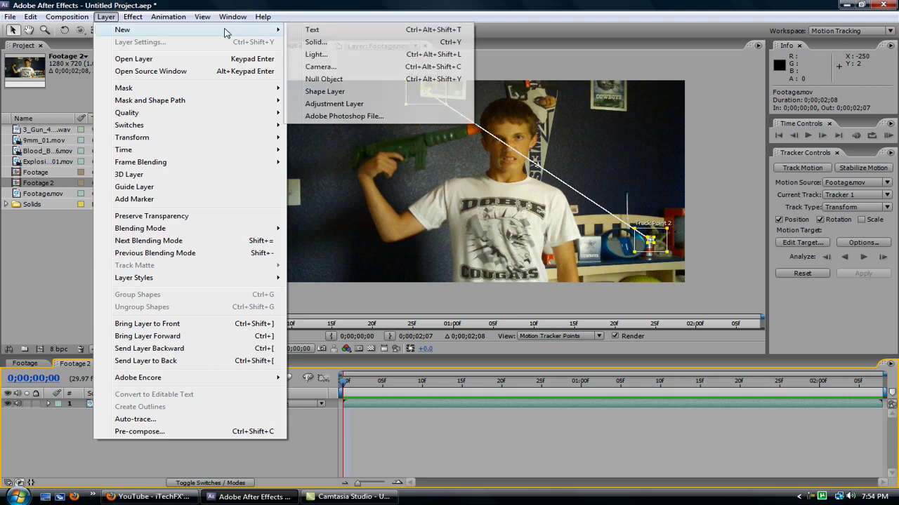
pyautogui.click(327, 79)
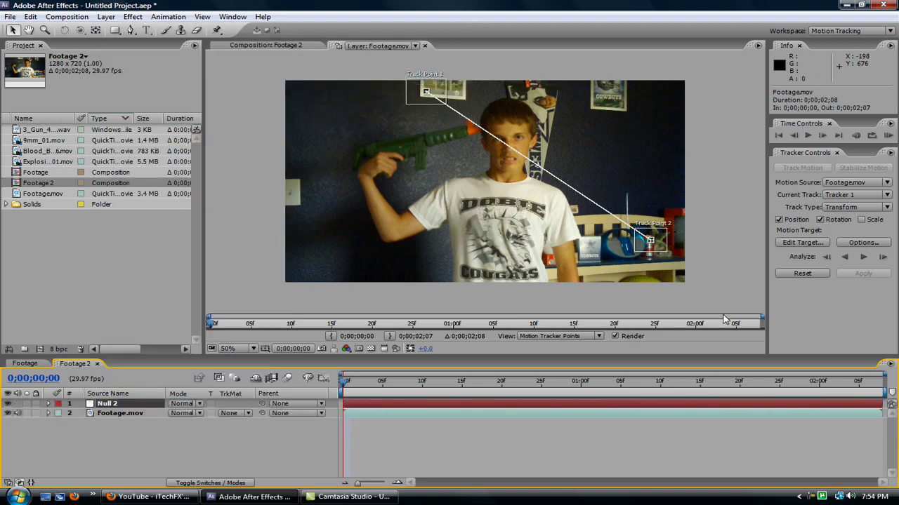
pyautogui.click(808, 242)
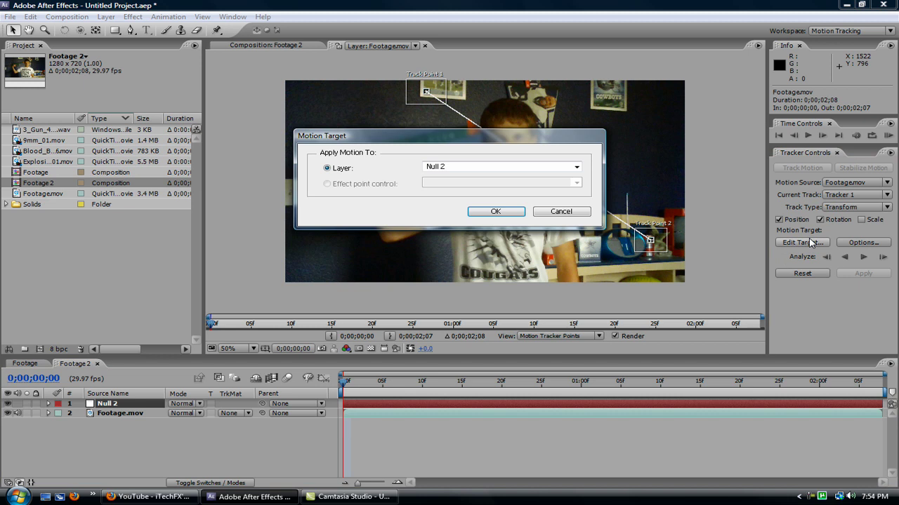
pyautogui.click(495, 212)
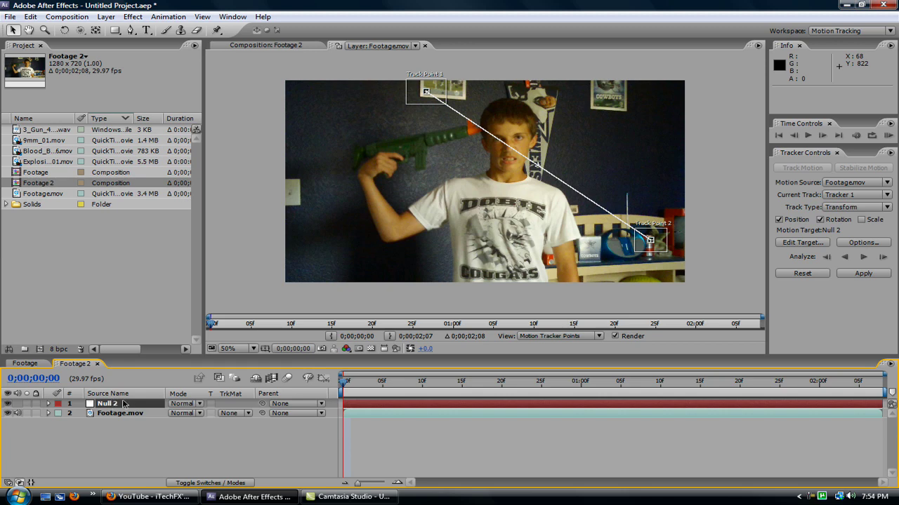
pyautogui.click(863, 274)
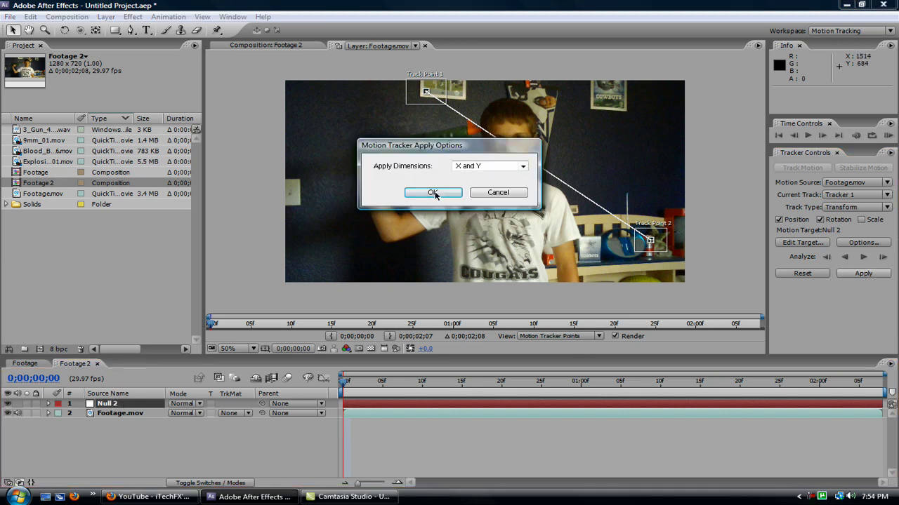
pyautogui.click(433, 193)
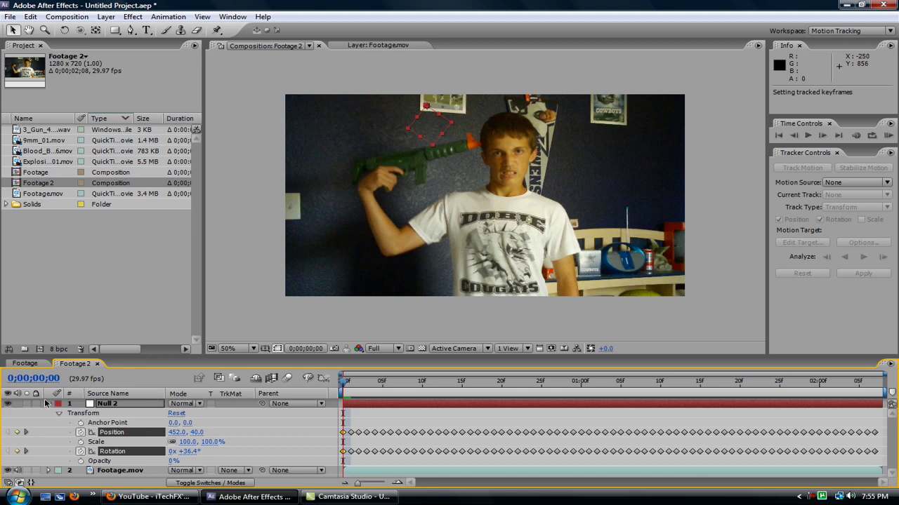
pyautogui.click(48, 405)
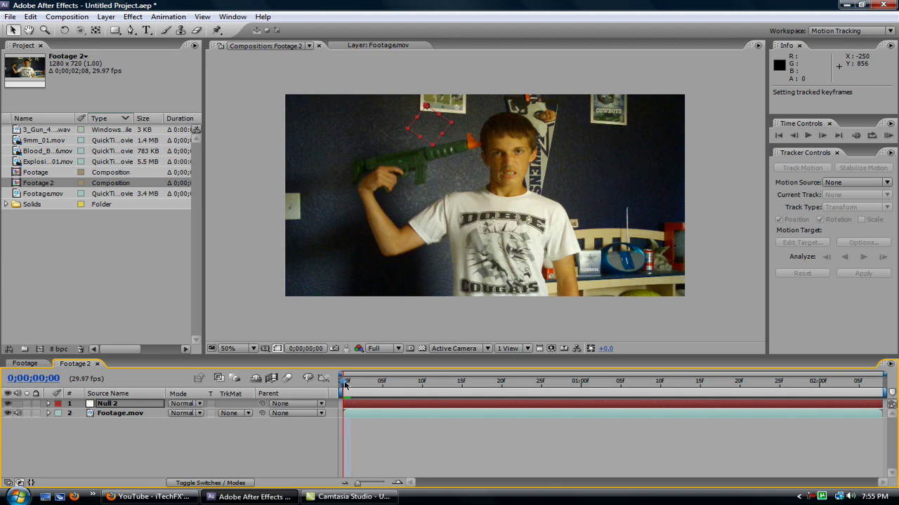
# - Duplicate the Footage.mov layer with Ctrl+D
pyautogui.moveTo(345, 384)
pyautogui.mouseDown()
pyautogui.moveTo(462, 383)
pyautogui.moveTo(343, 383)
pyautogui.mouseUp()
pyautogui.click(121, 414)
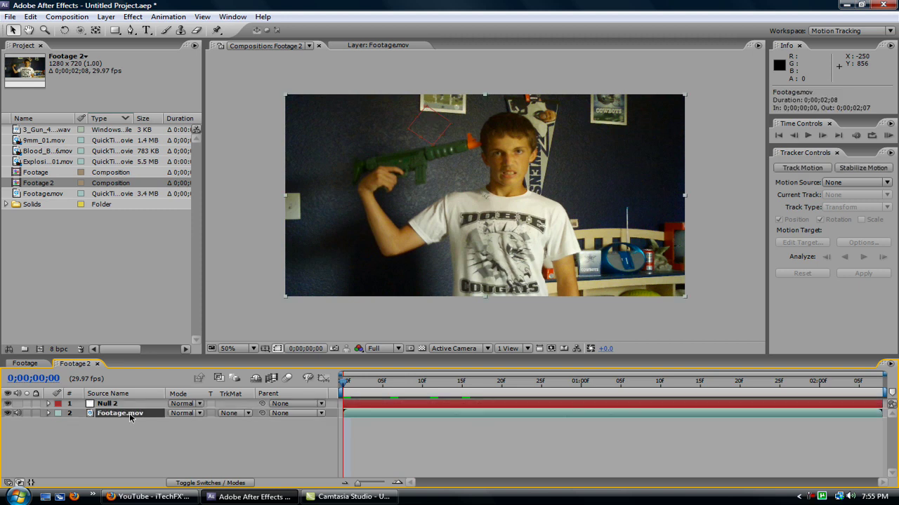
pyautogui.hotkey('ctrl', 'd')
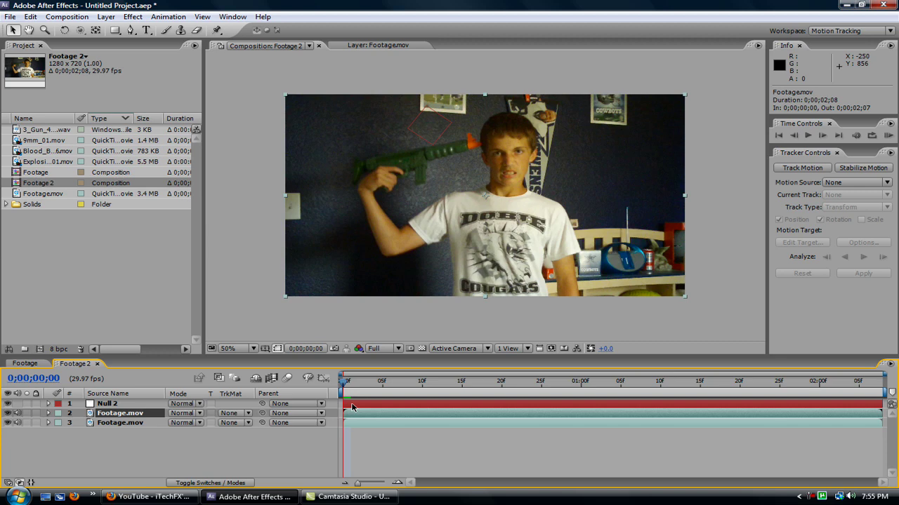
# - Try Time Remapping, undo it, and move to the empty-wall frame at 0;00;02;04
pyautogui.rightClick(128, 415)
pyautogui.moveTo(253, 247)
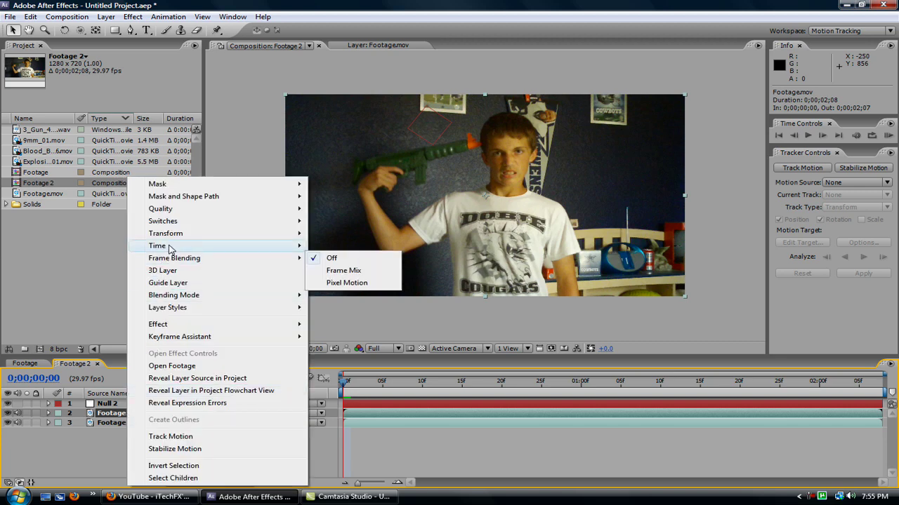
pyautogui.click(351, 246)
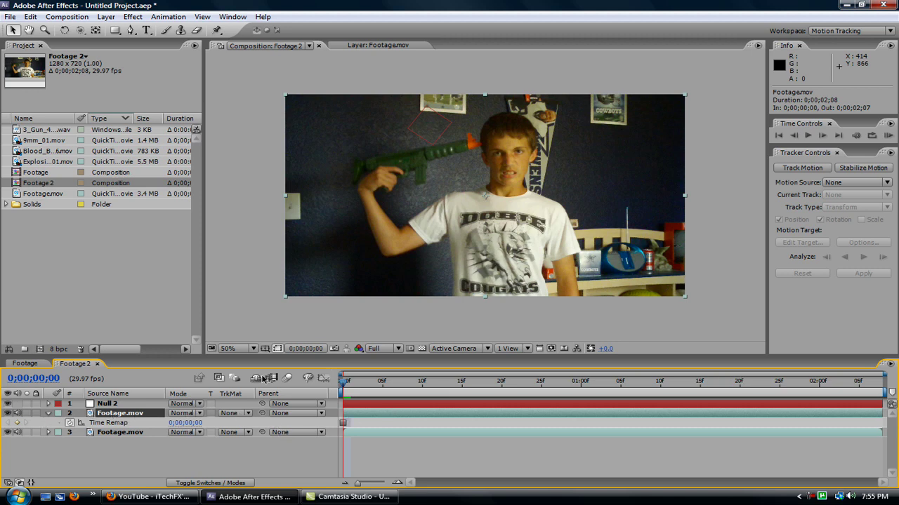
pyautogui.moveTo(348, 382); pyautogui.dragTo(707, 383)
pyautogui.hotkey('ctrl', 'z')
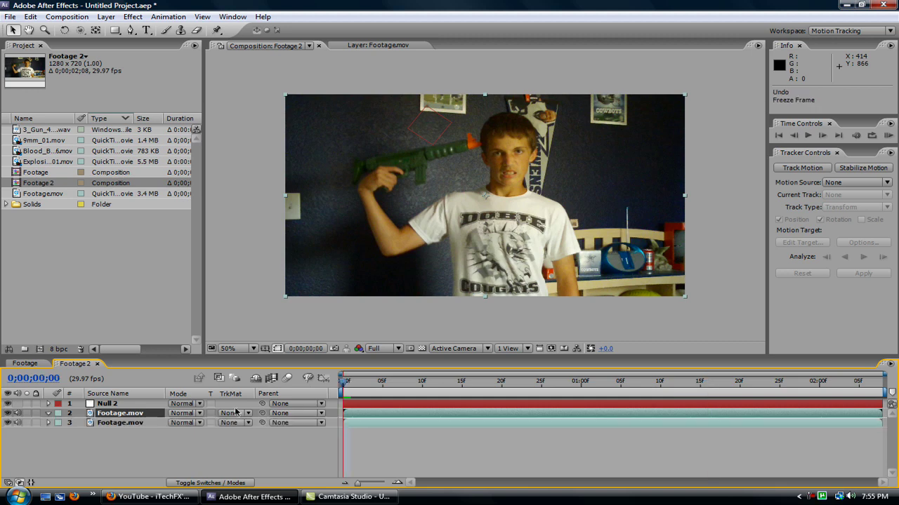
pyautogui.moveTo(343, 382); pyautogui.dragTo(849, 383)
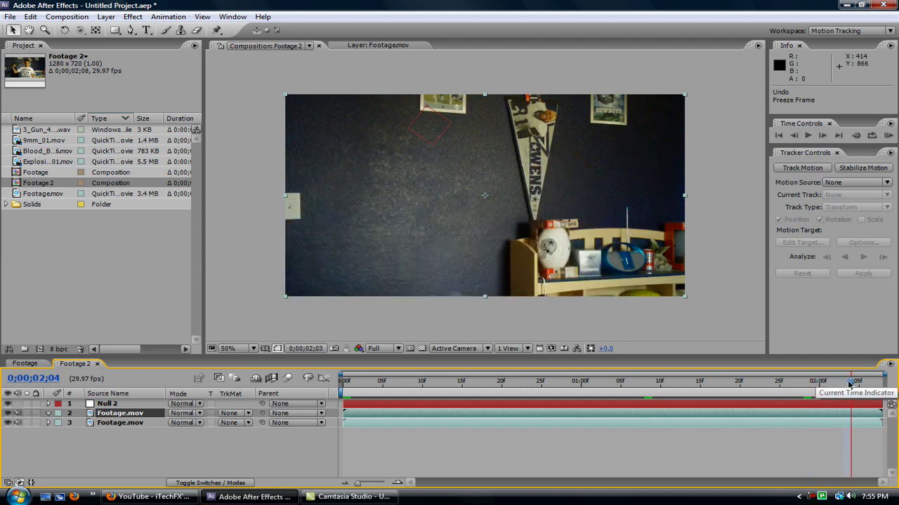
# - Freeze the upper Footage.mov layer on the empty-wall frame and play from the start
pyautogui.rightClick(116, 420)
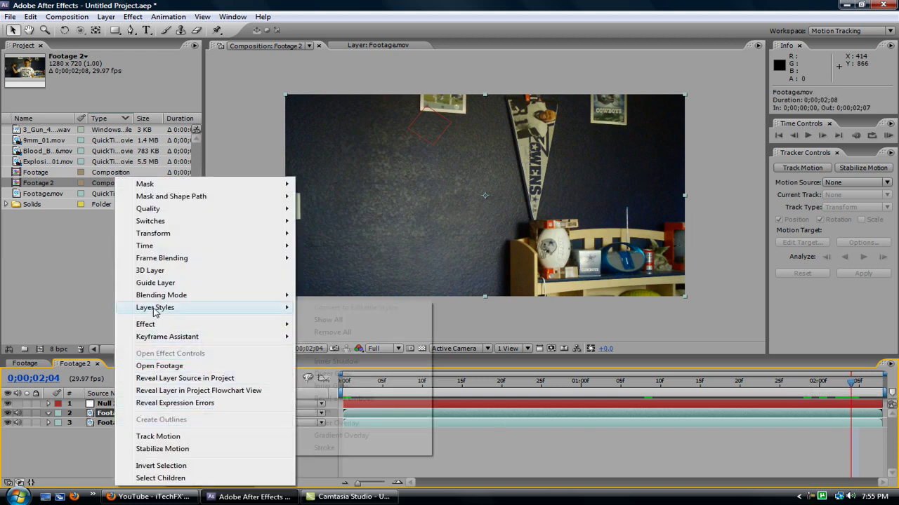
pyautogui.moveTo(164, 245)
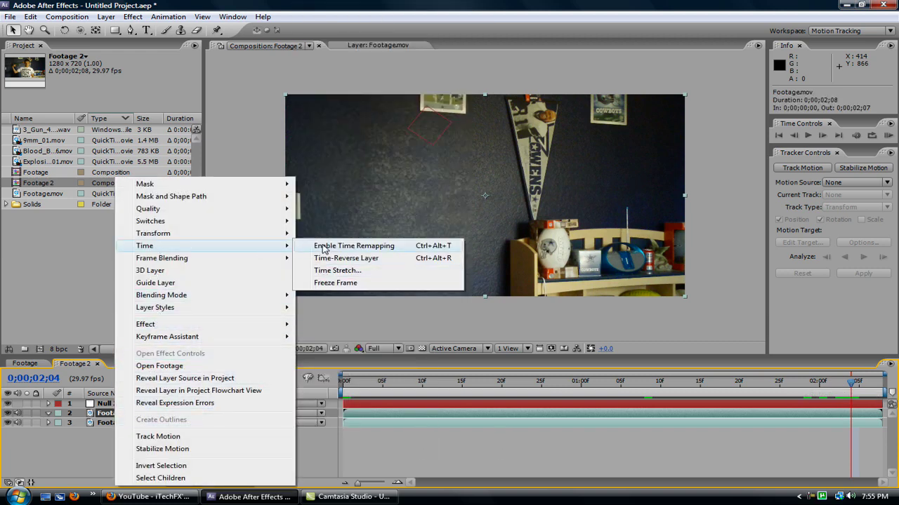
pyautogui.click(330, 283)
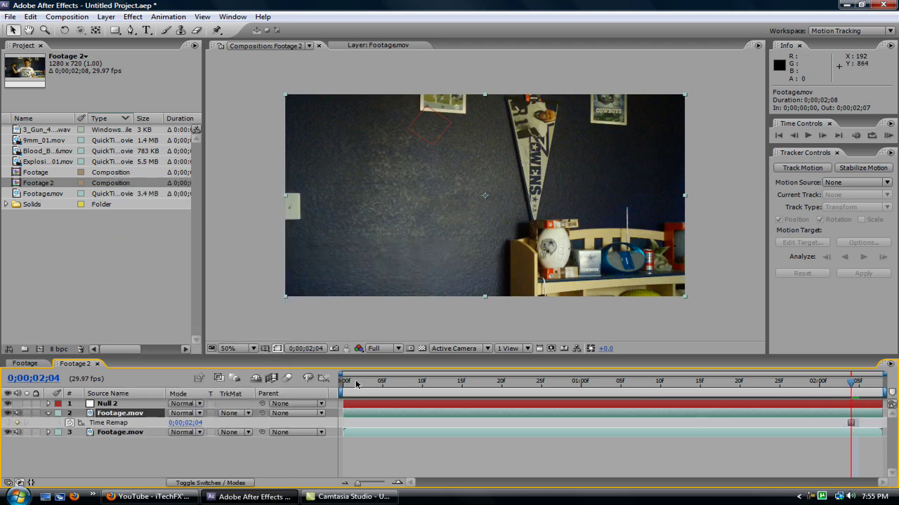
pyautogui.moveTo(852, 385); pyautogui.dragTo(344, 386)
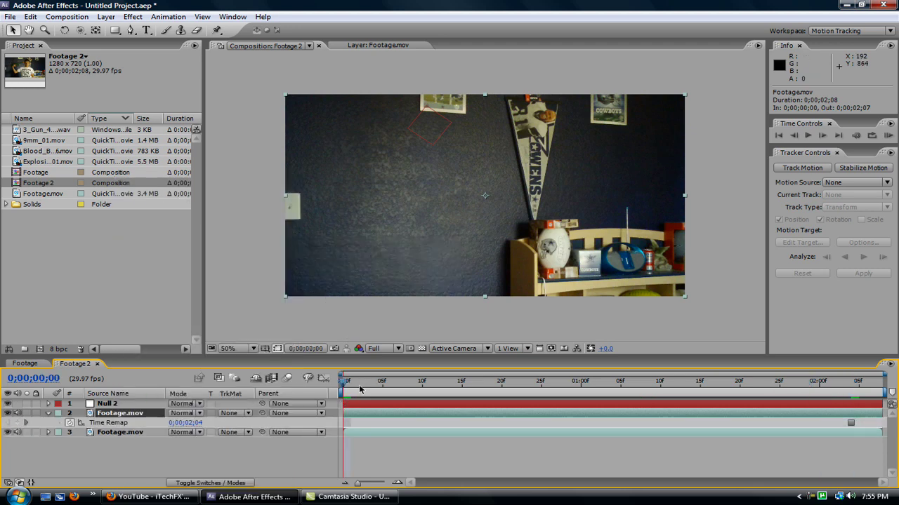
pyautogui.press('space')
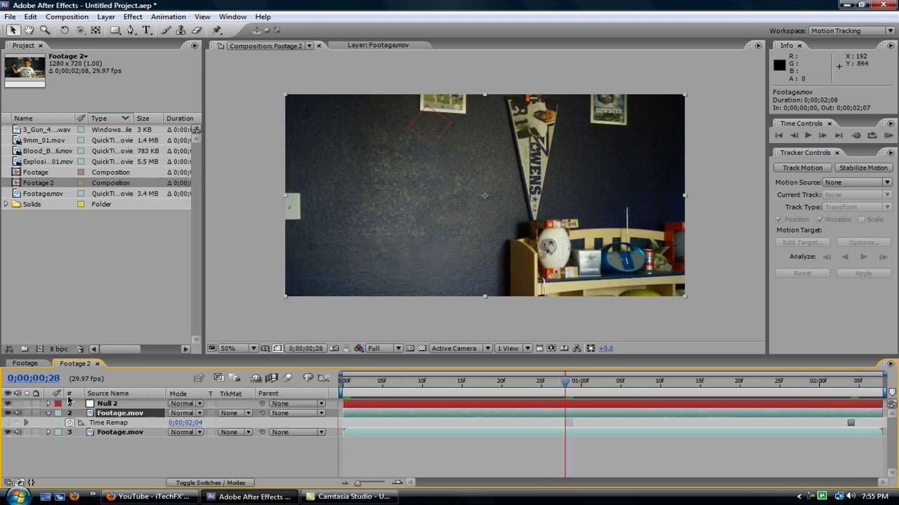
# - Hide the frozen layer, parent it to Null 2, and scrub to about 0;00;00;24
pyautogui.click(7, 413)
pyautogui.moveTo(262, 413); pyautogui.dragTo(109, 405)
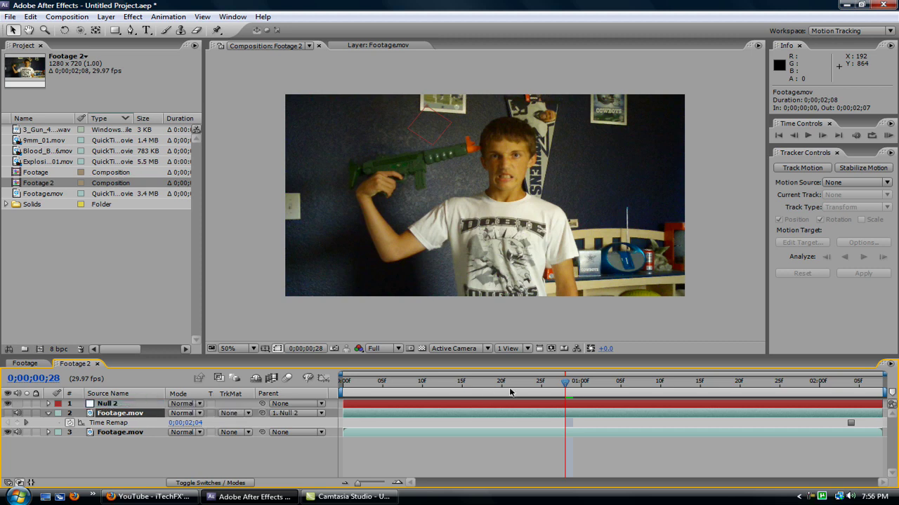
pyautogui.moveTo(565, 383); pyautogui.dragTo(488, 386)
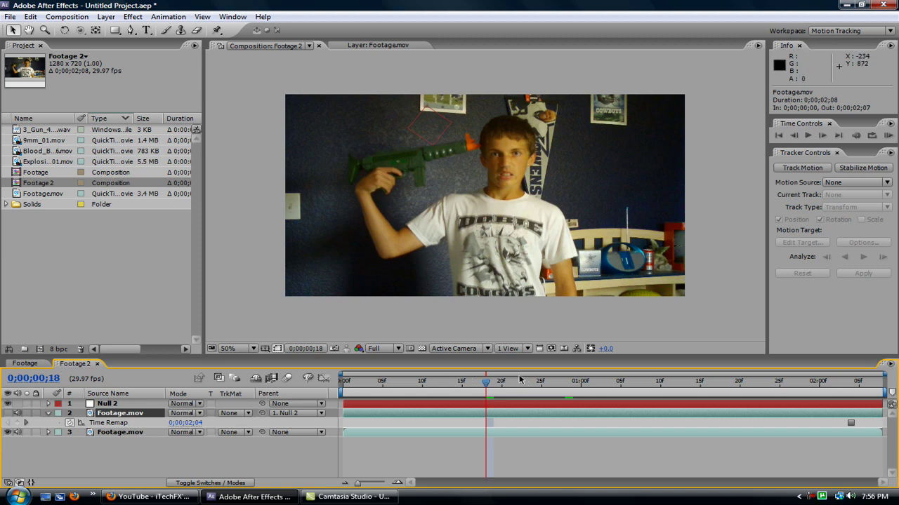
pyautogui.moveTo(487, 385); pyautogui.dragTo(509, 388)
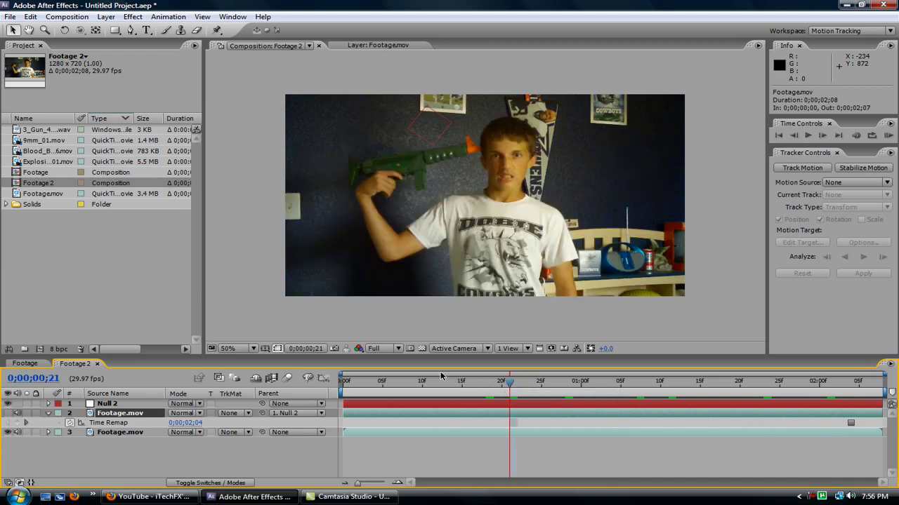
# - Add a 1280x720 white solid, White Solid 2, and move Null 2 back above it
pyautogui.click(106, 17)
pyautogui.moveTo(133, 30)
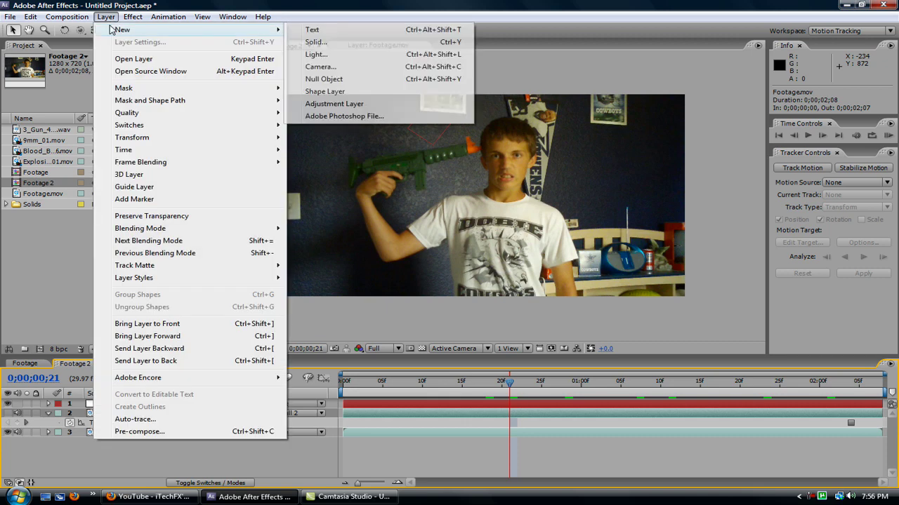
pyautogui.click(315, 41)
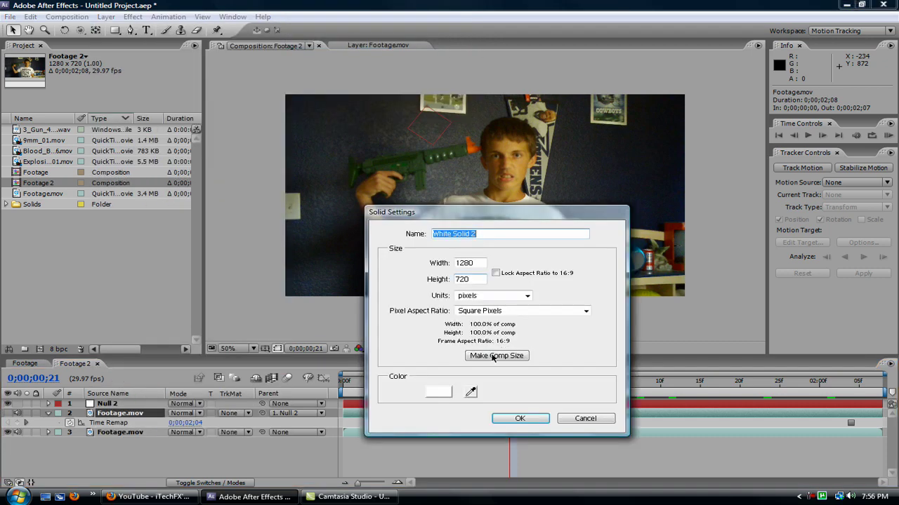
pyautogui.click(520, 419)
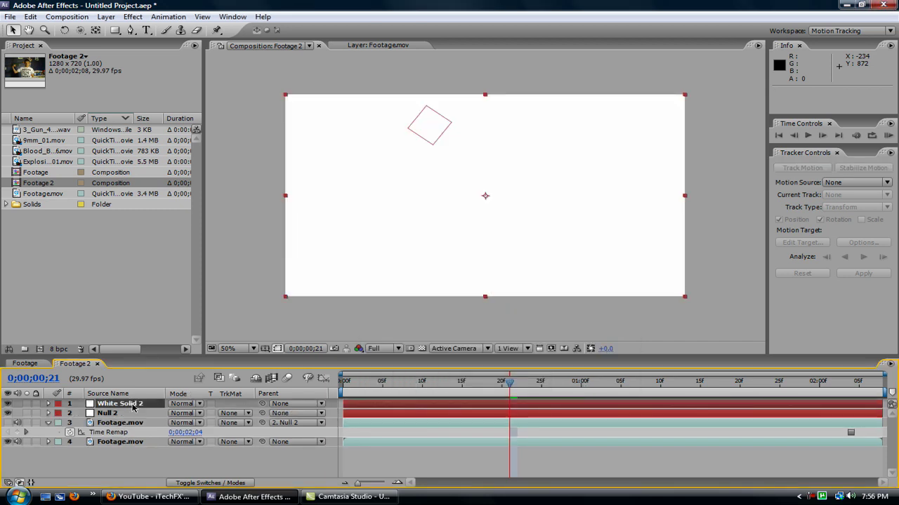
pyautogui.moveTo(130, 416); pyautogui.dragTo(132, 403)
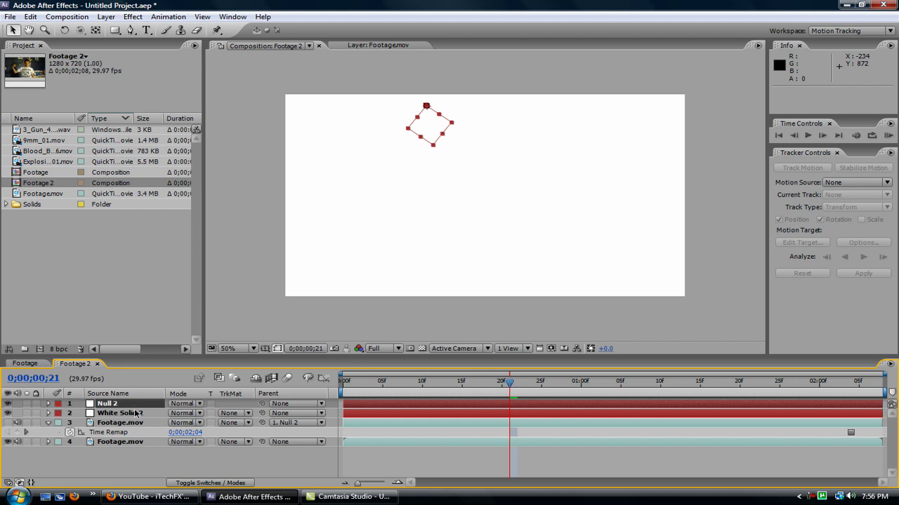
pyautogui.click(137, 413)
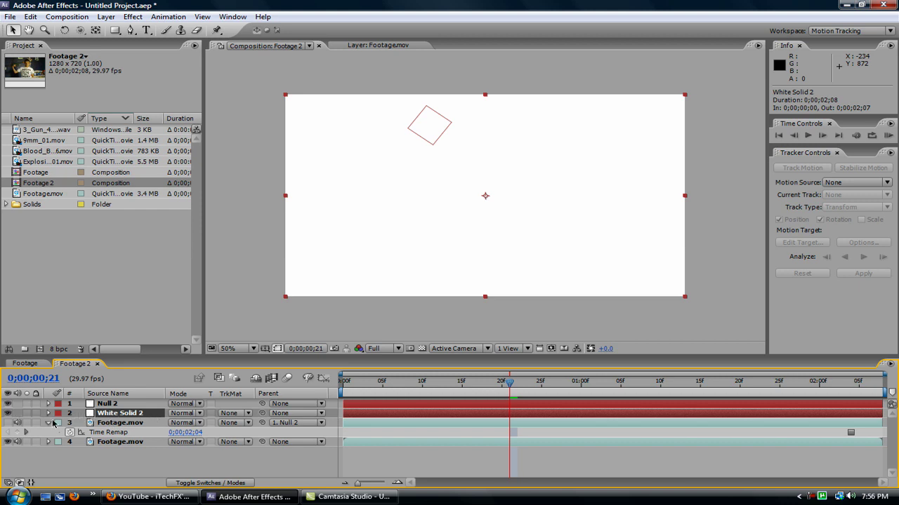
# - Hide White Solid 2, select the Pen tool, and trim its in-point to 0;00;01;24
pyautogui.click(7, 414)
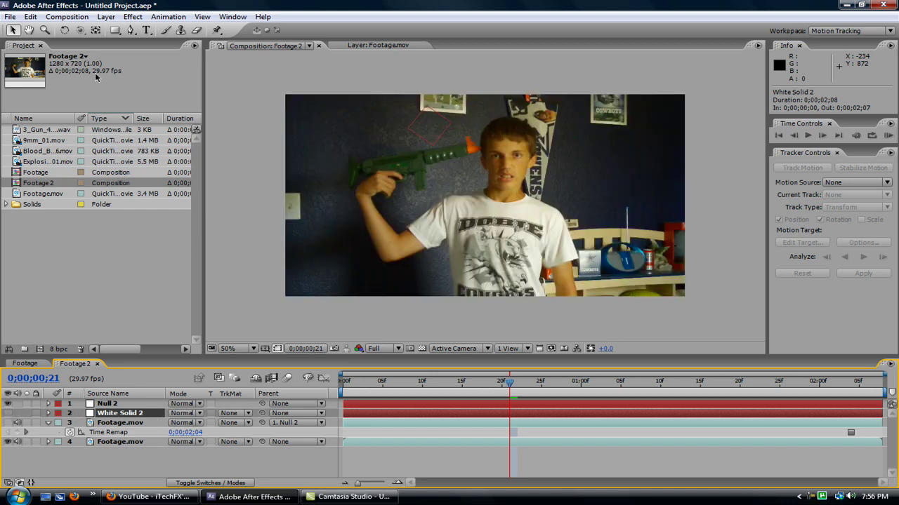
pyautogui.click(130, 30)
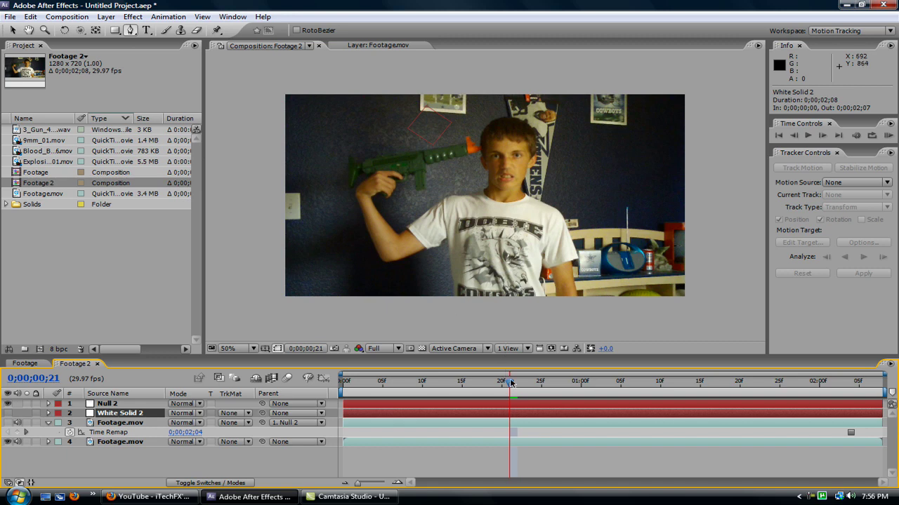
pyautogui.moveTo(511, 382); pyautogui.dragTo(747, 383)
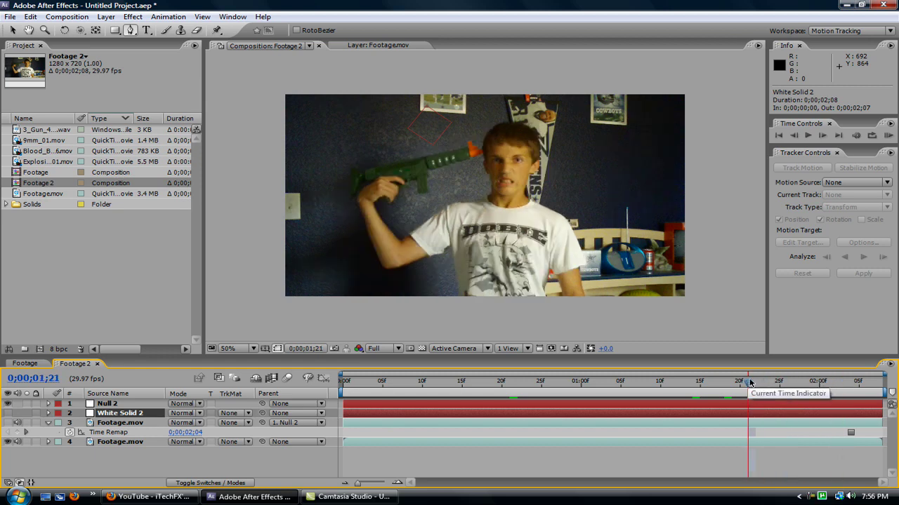
pyautogui.press('space')
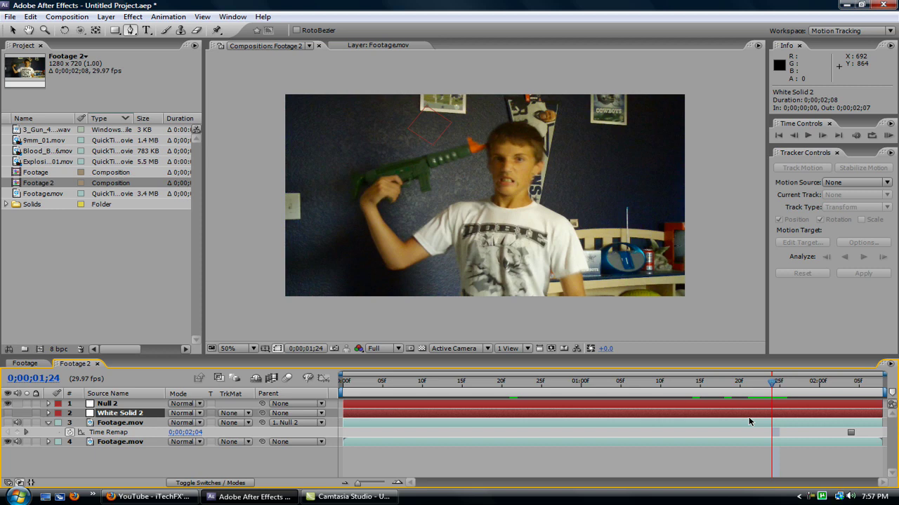
pyautogui.hotkey('alt', '[')
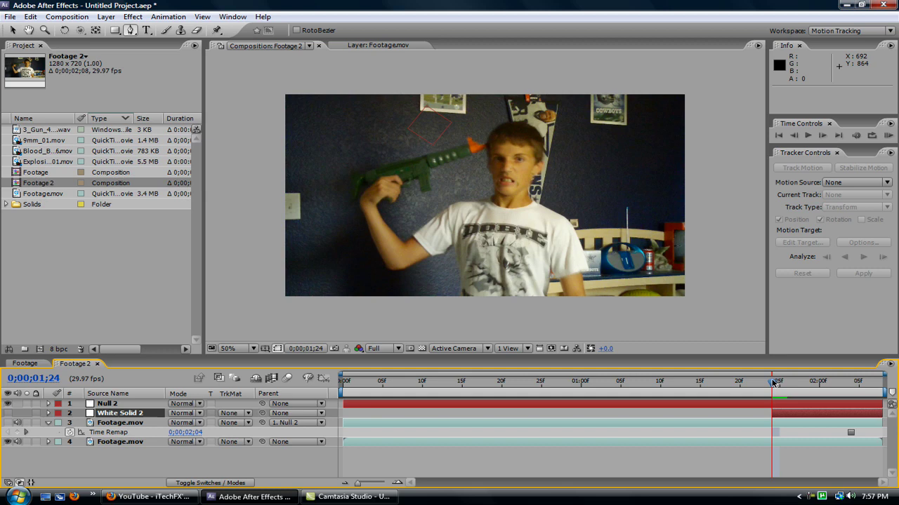
# - Trace a closed ten-point Pen mask around the person's head on White Solid 2
pyautogui.click(479, 123)
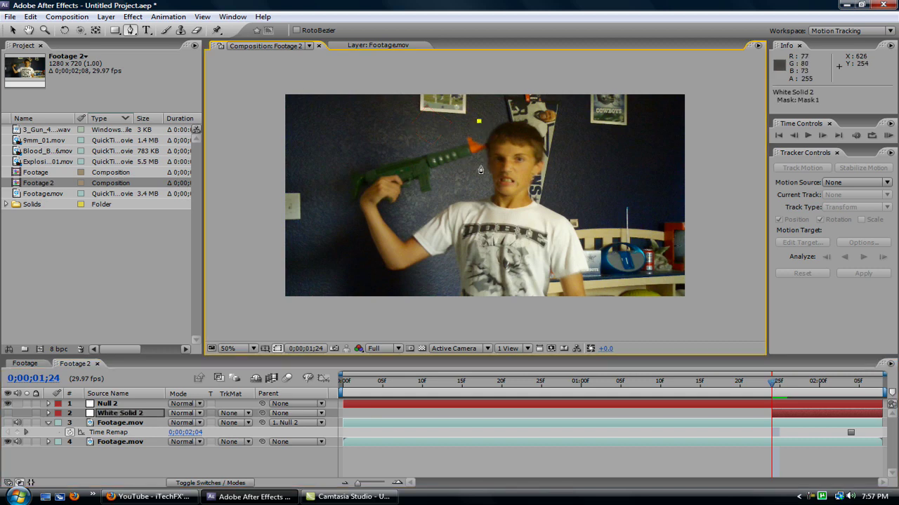
pyautogui.click(480, 166)
pyautogui.click(483, 197)
pyautogui.click(508, 201)
pyautogui.click(538, 200)
pyautogui.click(557, 178)
pyautogui.click(566, 142)
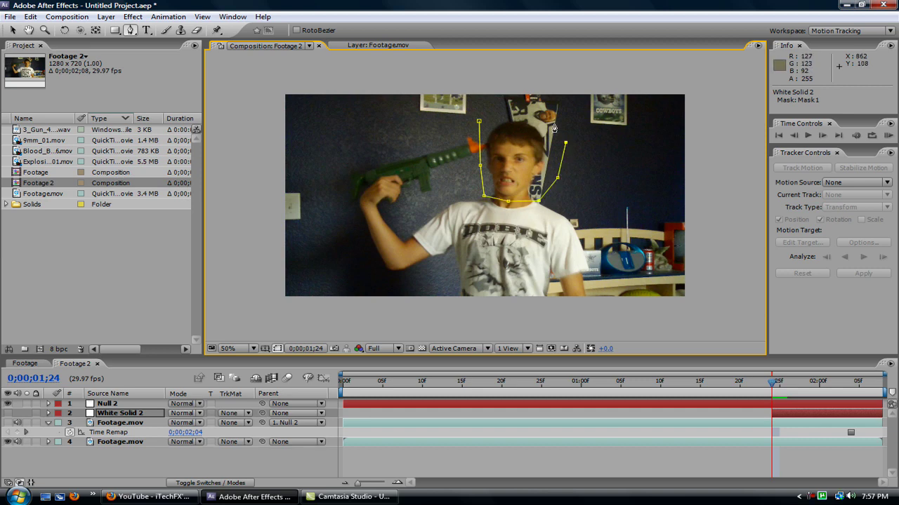
pyautogui.click(553, 121)
pyautogui.click(520, 109)
pyautogui.click(479, 122)
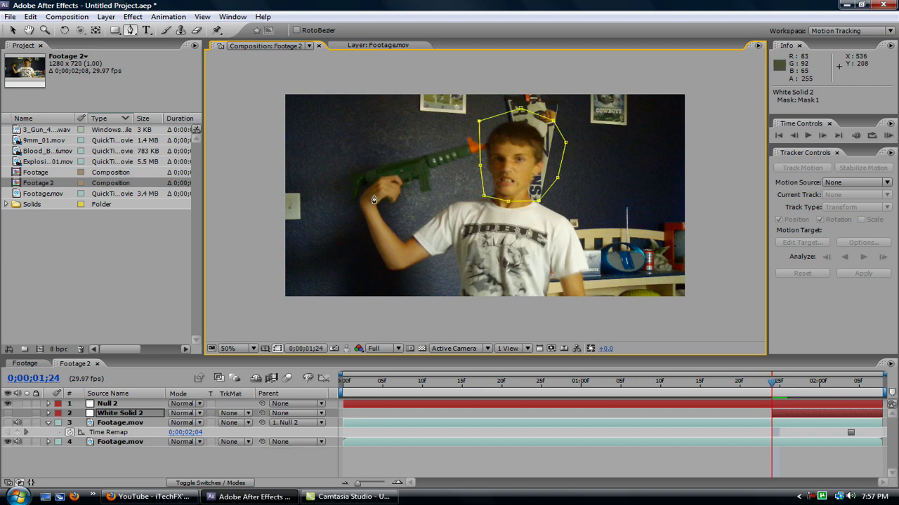
# - Turn White Solid 2 back on and play back to check the white head cover
pyautogui.click(5, 416)
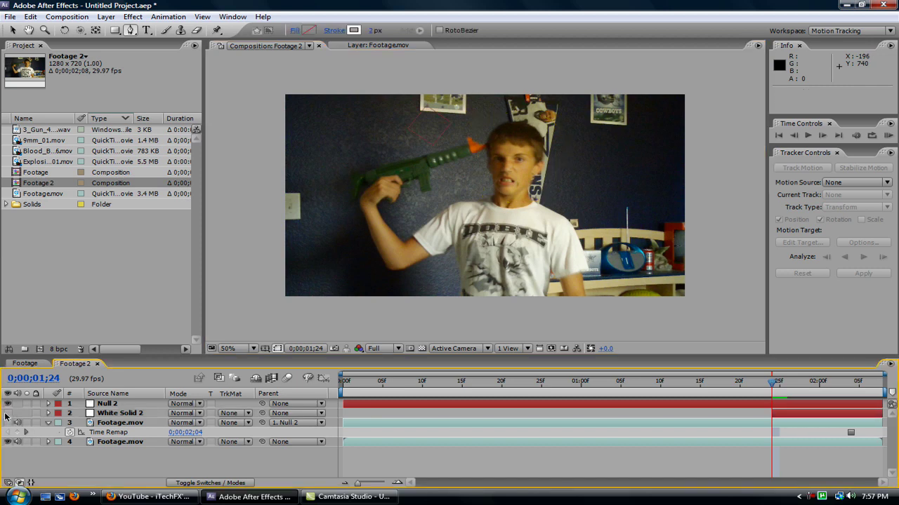
pyautogui.click(8, 413)
pyautogui.press('space')
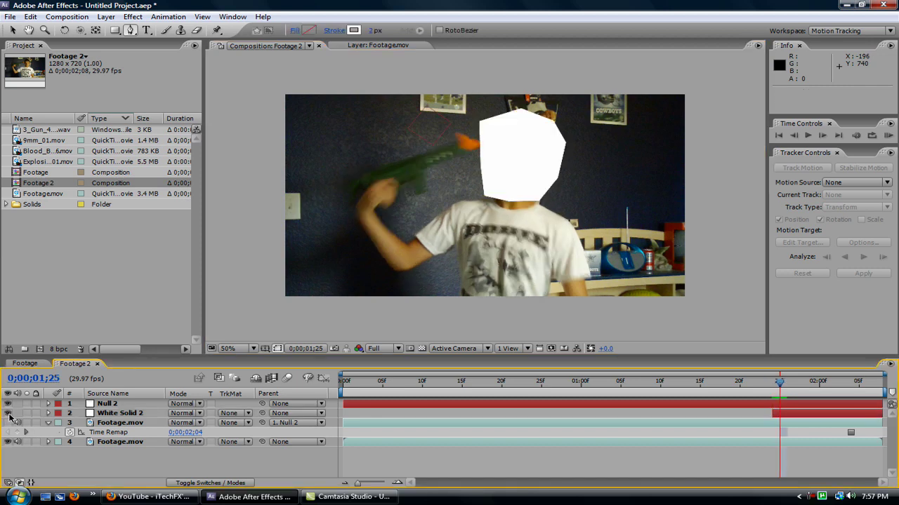
# - Feather Mask 1 on White Solid 2 by 12 pixels
pyautogui.click(116, 415)
pyautogui.press('m')
pyautogui.press('m')
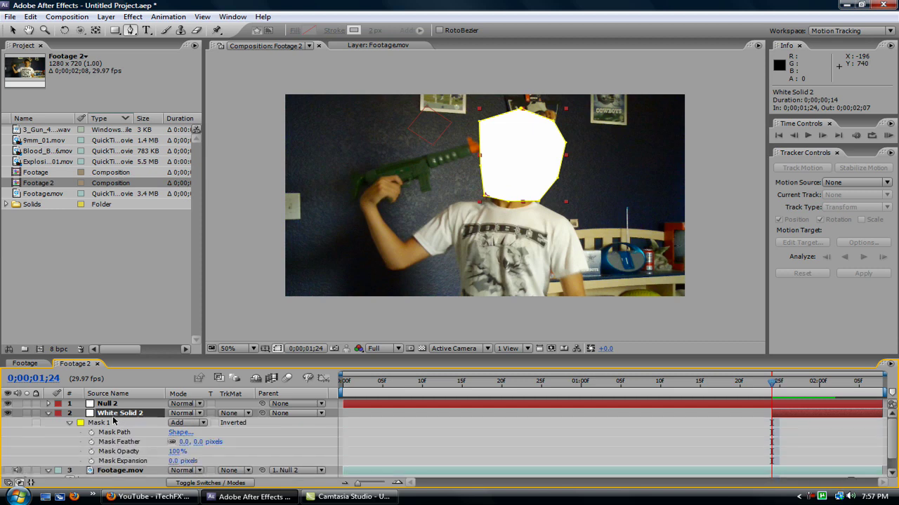
pyautogui.moveTo(195, 443); pyautogui.dragTo(202, 447)
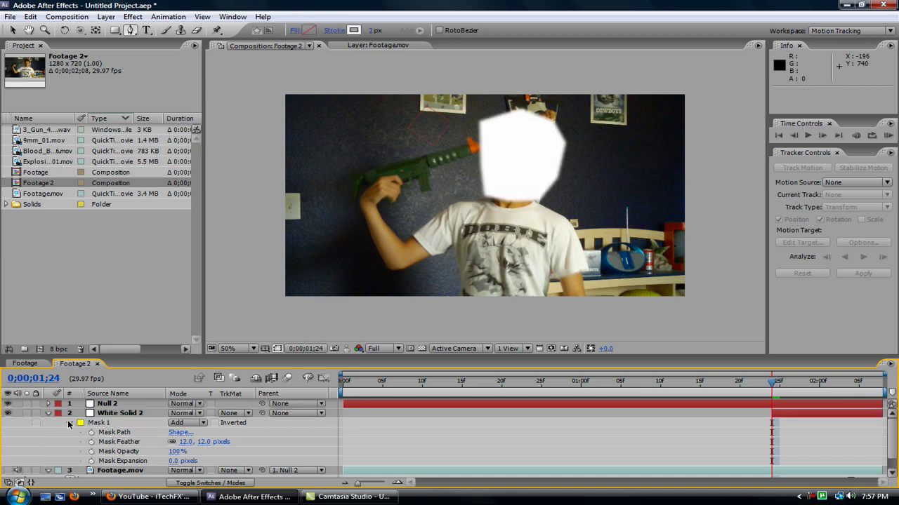
pyautogui.click(70, 423)
pyautogui.click(111, 414)
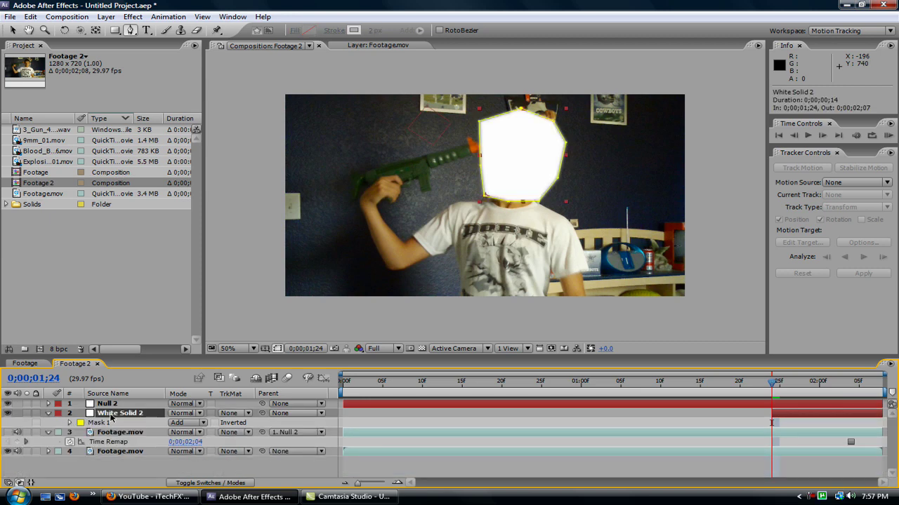
# - Show Position and Rotation and set a Position keyframe (640, 360) at 0;00;01;24
pyautogui.press('p')
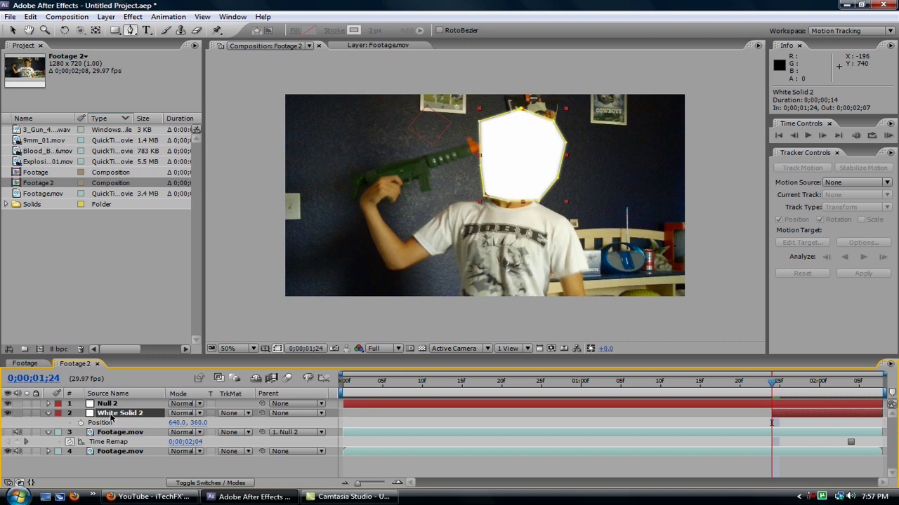
pyautogui.hotkey('shift', 'r')
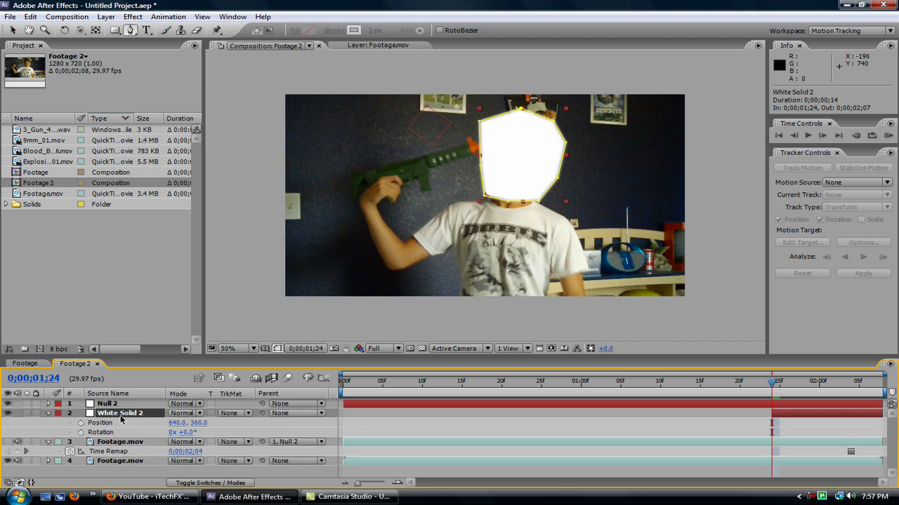
pyautogui.click(81, 424)
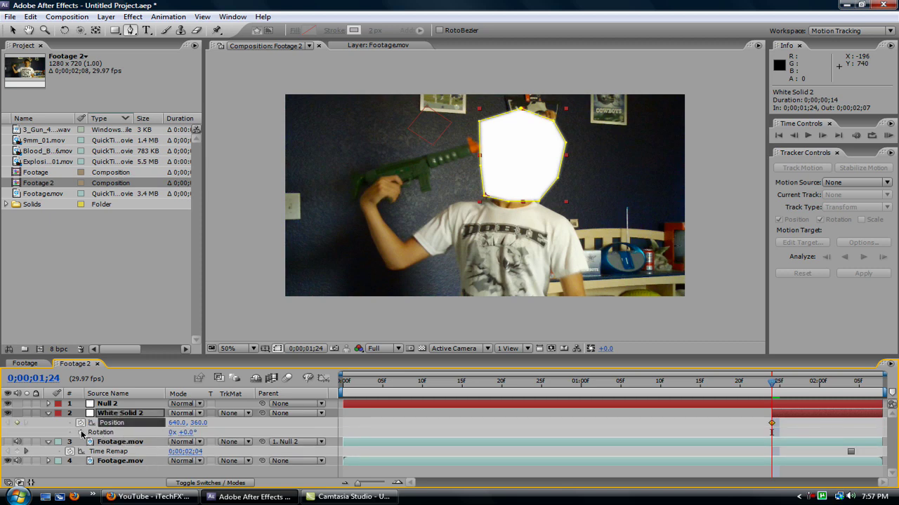
# - Key a 0° Rotation and move White Solid 2 to 724, 370 over the head at 0;00;01;24
pyautogui.click(81, 433)
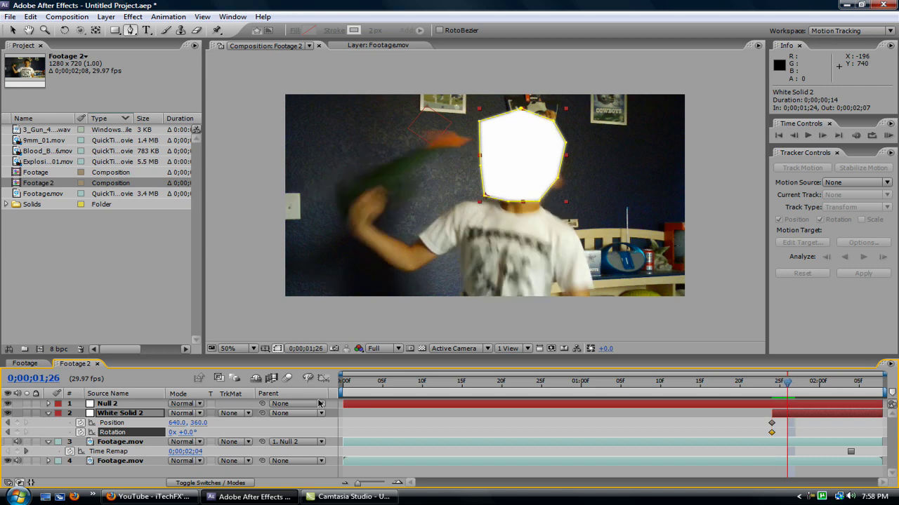
pyautogui.press('w')
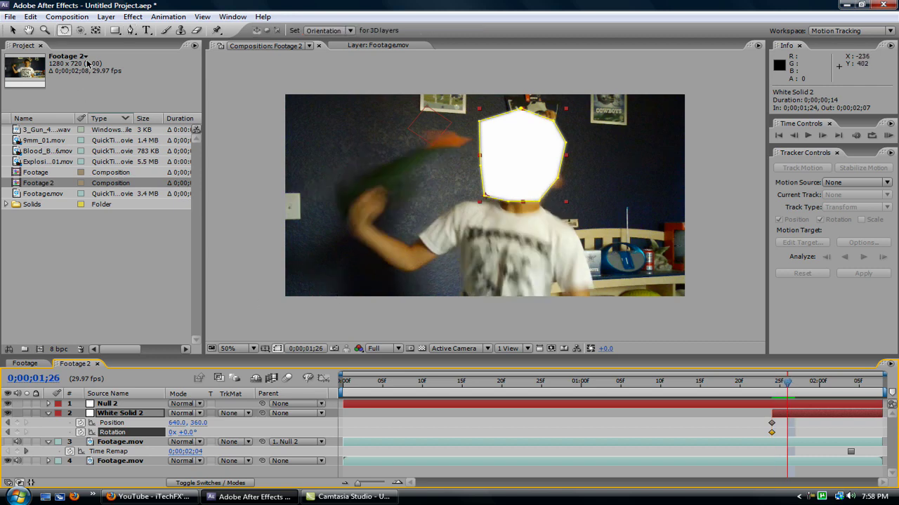
pyautogui.click(95, 31)
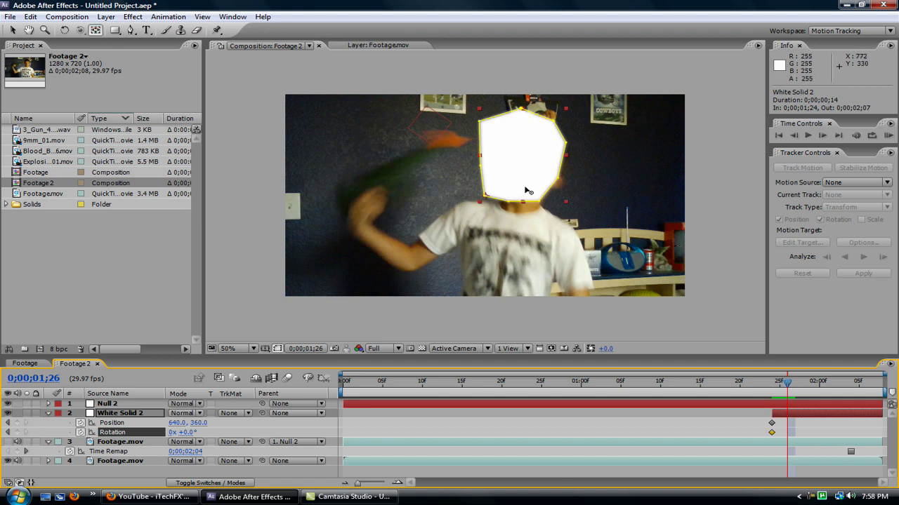
pyautogui.press('pageup')
pyautogui.press('pageup')
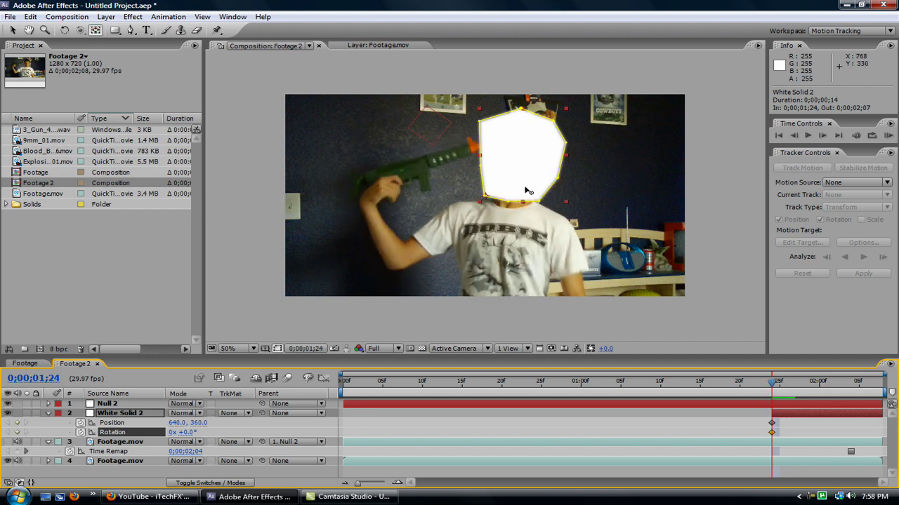
pyautogui.moveTo(521, 156)
pyautogui.mouseDown()
pyautogui.moveTo(520, 181)
pyautogui.moveTo(549, 158)
pyautogui.moveTo(450, 196)
pyautogui.moveTo(525, 169)
pyautogui.mouseUp()
pyautogui.press('w')
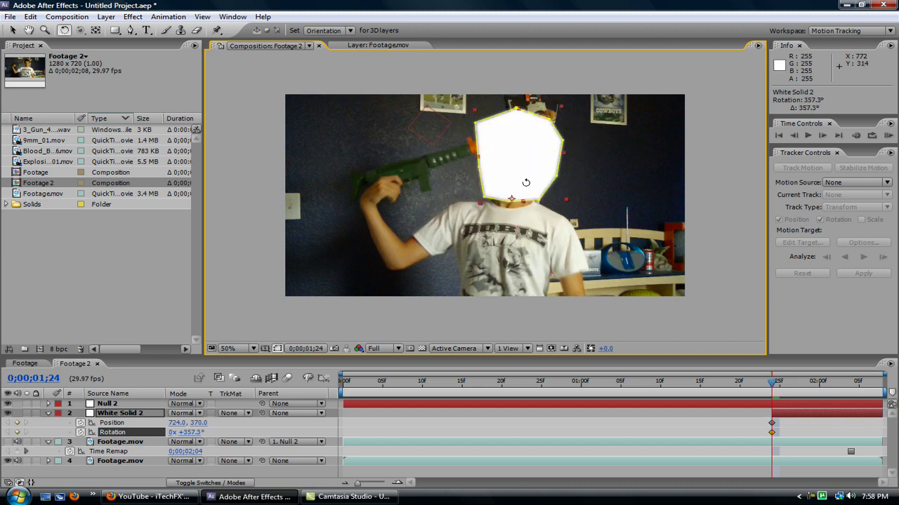
pyautogui.hotkey('ctrl', 'z')
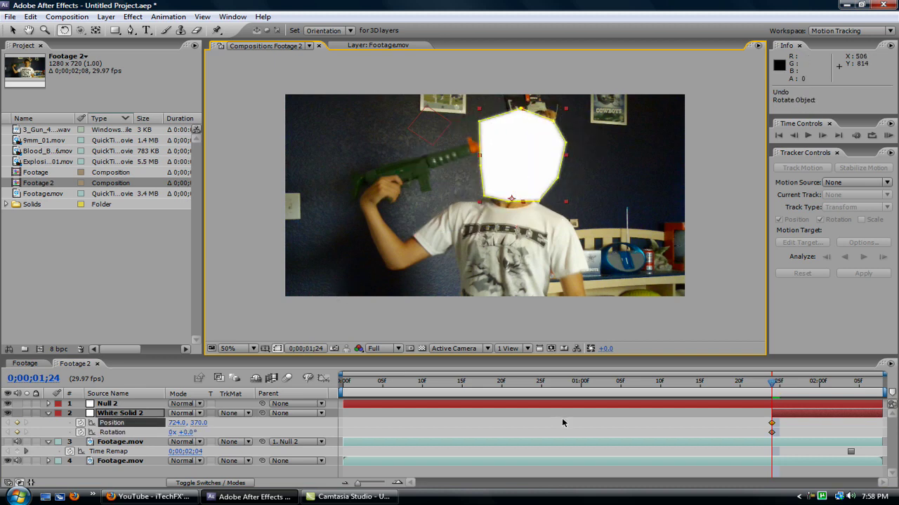
# - At 0;00;01;26, move the solid onto the head and tilt it to about 11°
pyautogui.press('space')
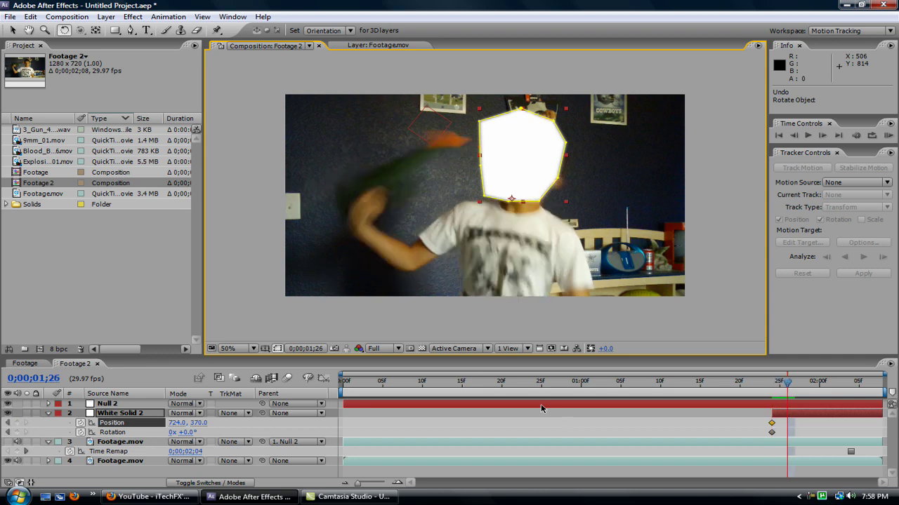
pyautogui.moveTo(509, 163); pyautogui.dragTo(551, 154)
pyautogui.press('v')
pyautogui.press('w')
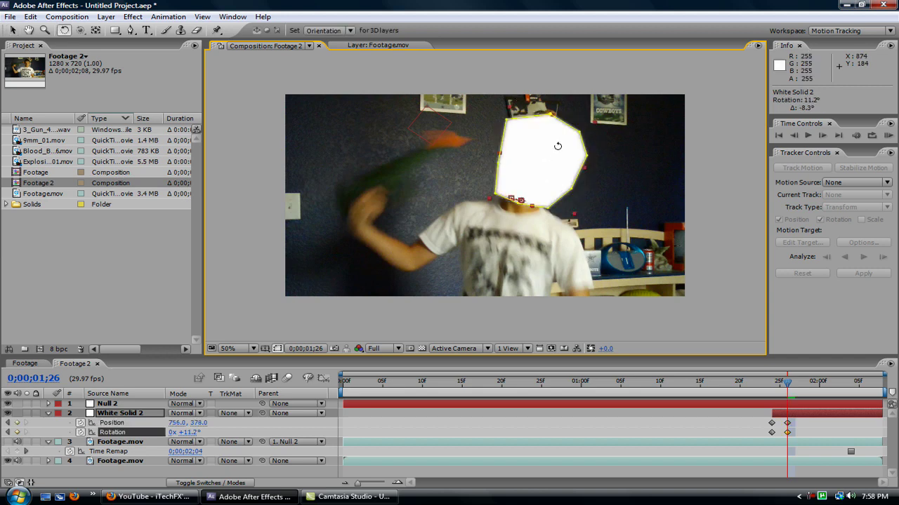
# - At 0;00;01;27 and 0;00;01;28, move the solid down with the head and rotate it to about 30°
pyautogui.press('pagedown')
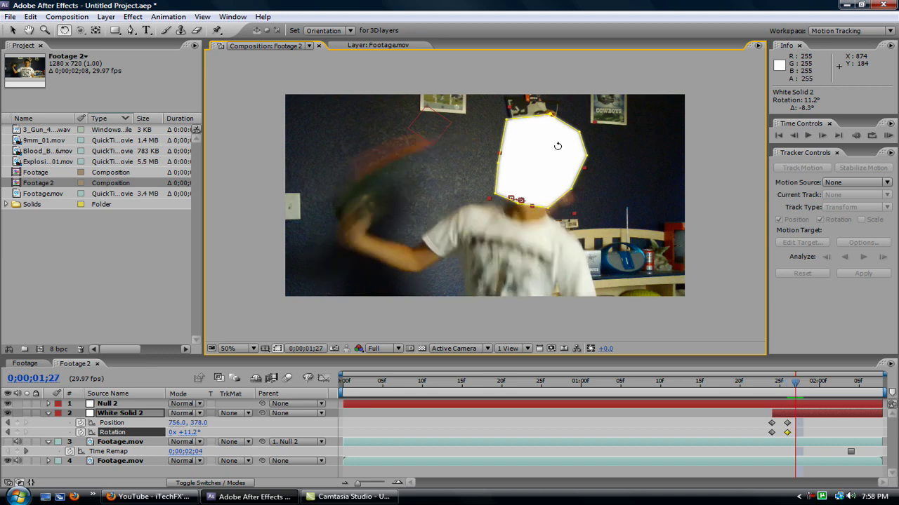
pyautogui.press('v')
pyautogui.moveTo(552, 158)
pyautogui.mouseDown()
pyautogui.moveTo(559, 175)
pyautogui.moveTo(569, 160)
pyautogui.mouseUp()
pyautogui.press('w')
pyautogui.press('pagedown')
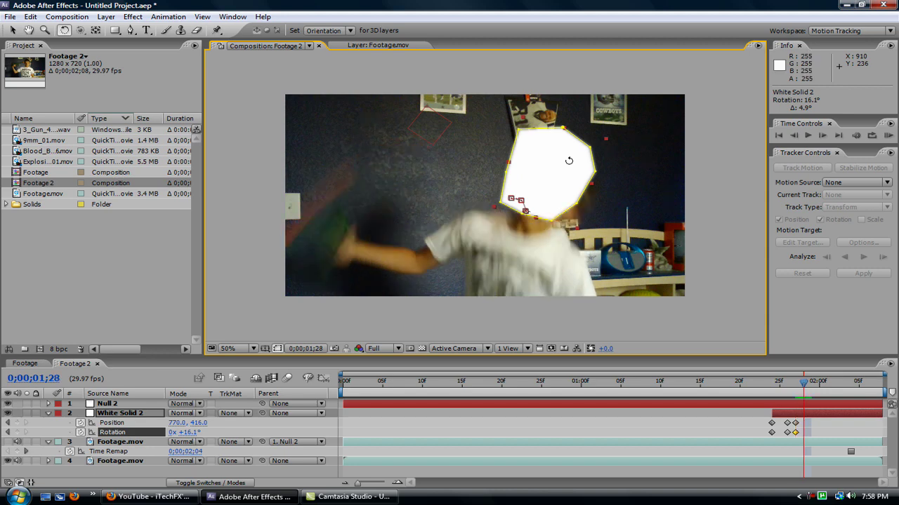
pyautogui.press('v')
pyautogui.moveTo(569, 161); pyautogui.dragTo(580, 182)
pyautogui.press('w')
# - At 0;00;01;29 and 0;00;02;00, move the solid with the falling head, settling its rotation at 43°
pyautogui.press('pagedown')
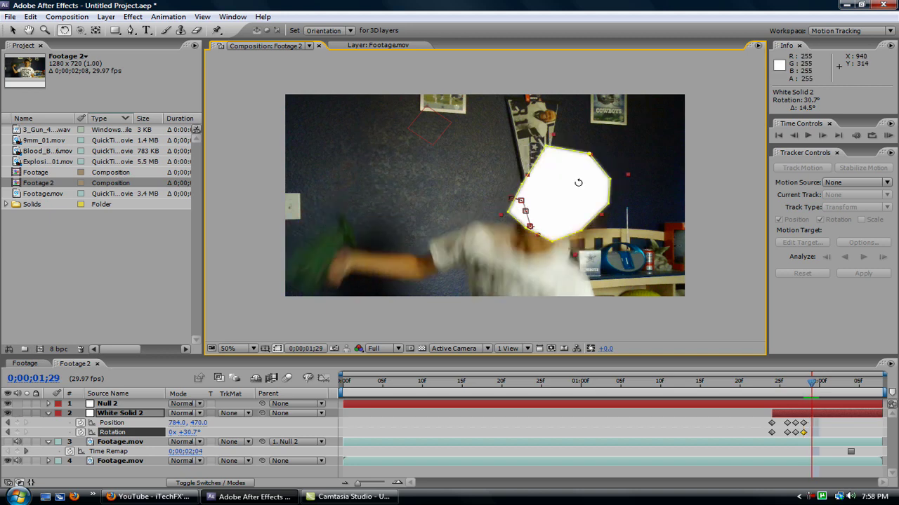
pyautogui.press('v')
pyautogui.moveTo(577, 183); pyautogui.dragTo(575, 203)
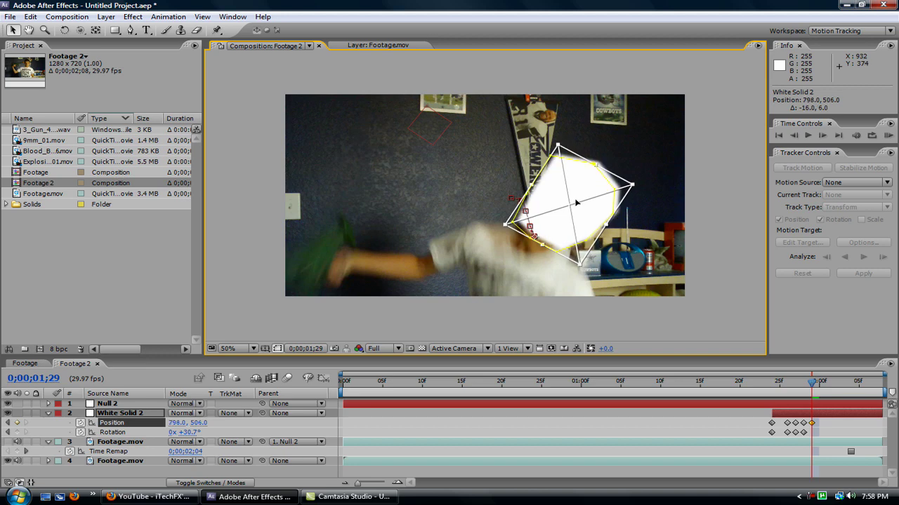
pyautogui.press('pagedown')
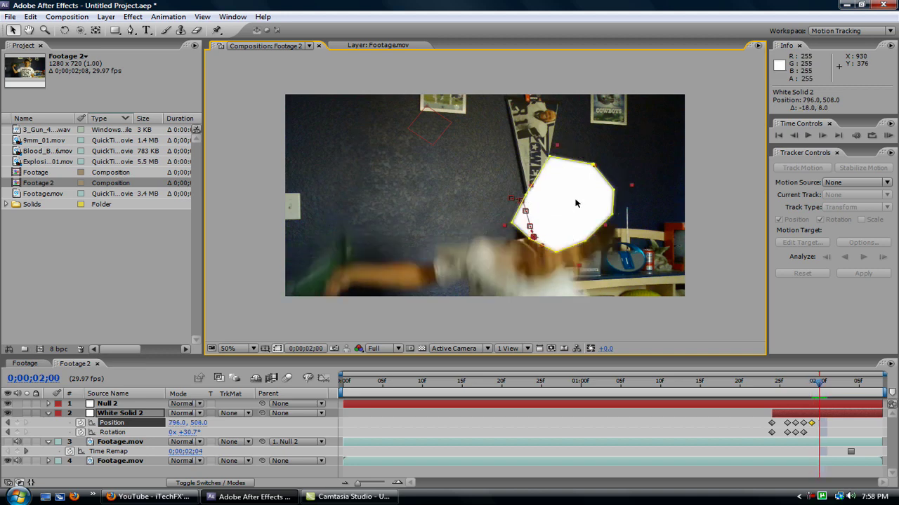
pyautogui.moveTo(576, 203); pyautogui.dragTo(603, 227)
pyautogui.press('w')
pyautogui.press('v')
pyautogui.press('w')
# - At 0;00;02;01 and 0;00;02;03, move the solid toward the bottom edge and rotate it to about 63° and 78°
pyautogui.press('pagedown')
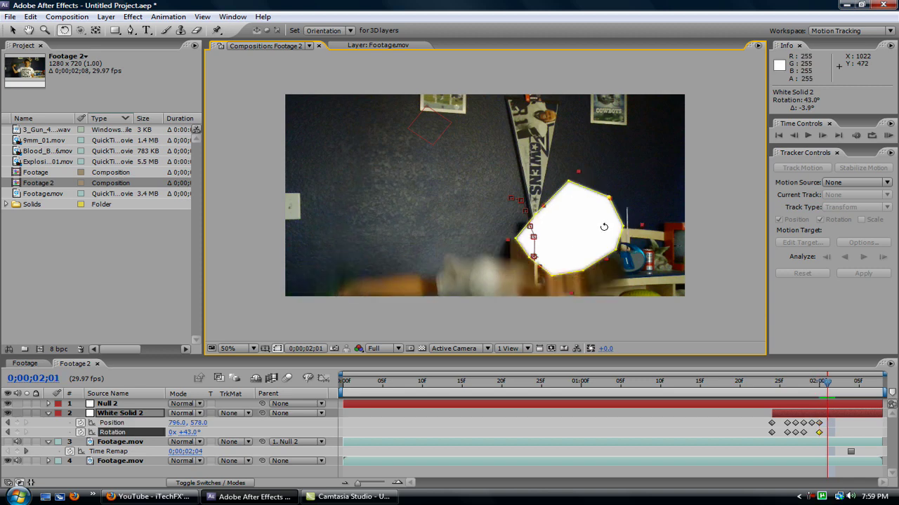
pyautogui.press('v')
pyautogui.moveTo(604, 230); pyautogui.dragTo(595, 310)
pyautogui.press('w')
pyautogui.press('v')
pyautogui.press('pagedown')
pyautogui.press('pagedown')
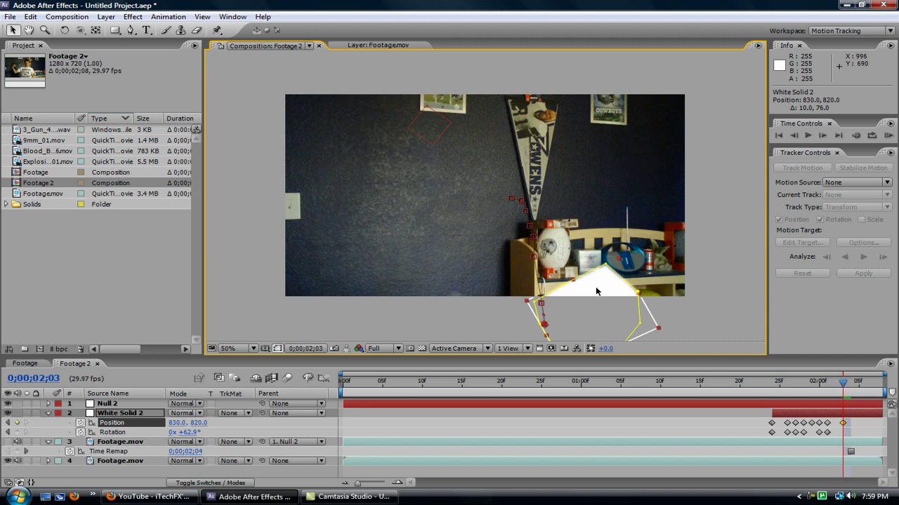
pyautogui.press('w')
pyautogui.moveTo(596, 291); pyautogui.dragTo(606, 322)
pyautogui.press('v')
pyautogui.press('pagedown')
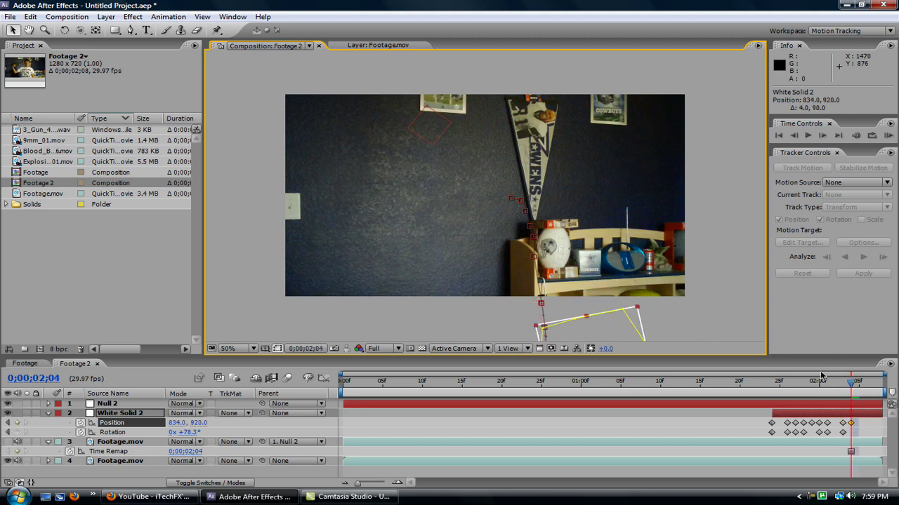
# - Raise the solid slightly at 0;00;02;01, then step through the frames back to 0;00;01;24 to check coverage
pyautogui.moveTo(821, 378); pyautogui.dragTo(820, 377)
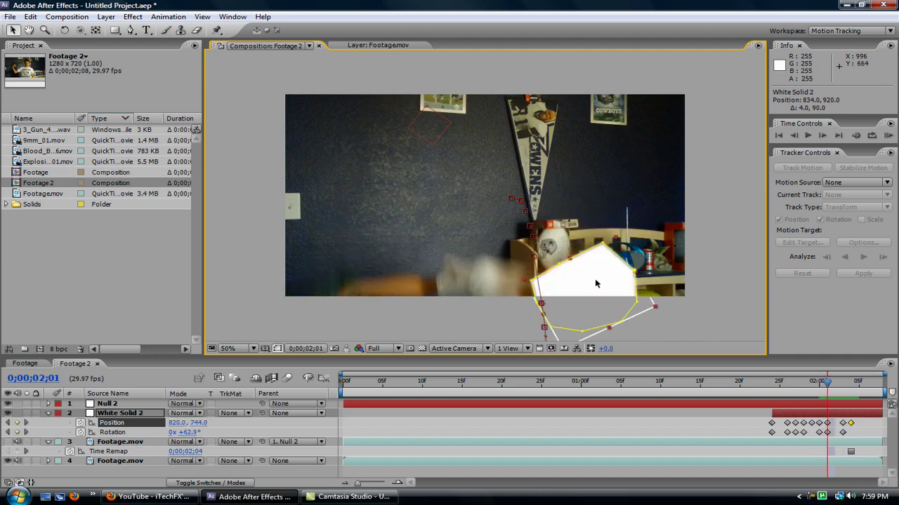
pyautogui.moveTo(594, 284); pyautogui.dragTo(592, 276)
pyautogui.press('pageup')
pyautogui.press('pageup')
pyautogui.press('pageup')
pyautogui.press('pageup')
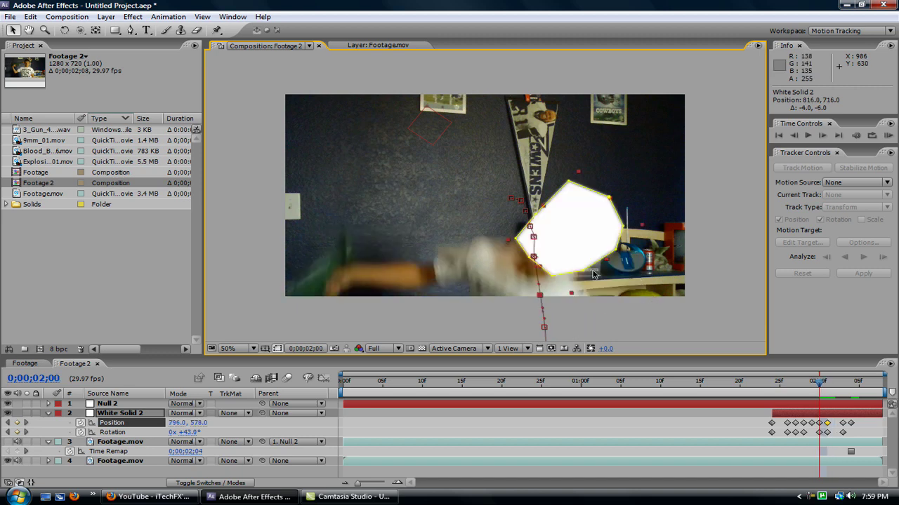
pyautogui.press('pageup')
pyautogui.press('pageup')
pyautogui.press('pageup')
pyautogui.press('pageup')
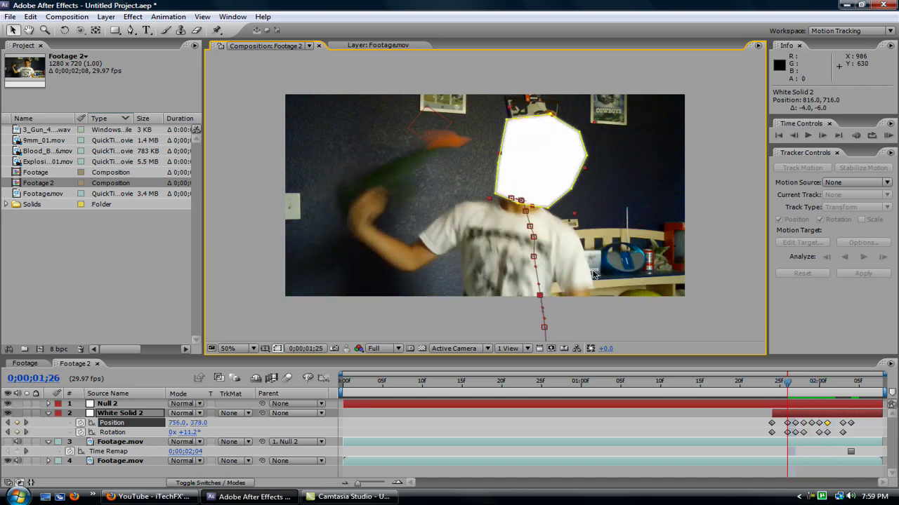
pyautogui.press('pagedown')
pyautogui.press('pagedown')
pyautogui.press('pagedown')
pyautogui.press('pagedown')
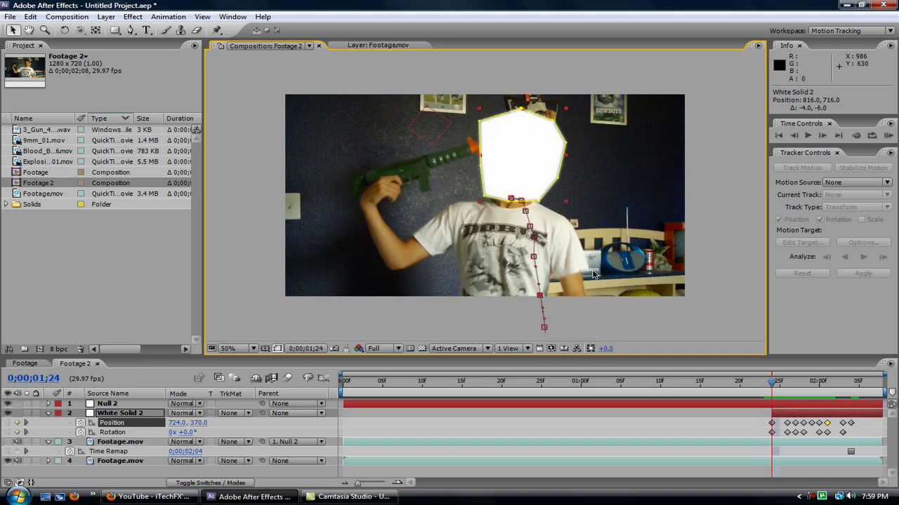
pyautogui.press('pageup')
pyautogui.press('pageup')
pyautogui.press('pageup')
# - Deselect the keyframes and solid, then play back the animation to review it
pyautogui.click(113, 417)
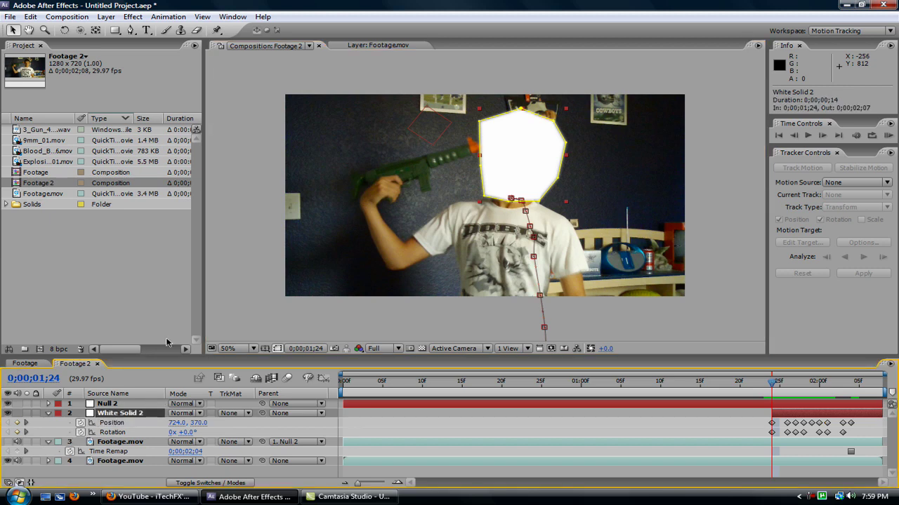
pyautogui.click(248, 295)
pyautogui.press('space')
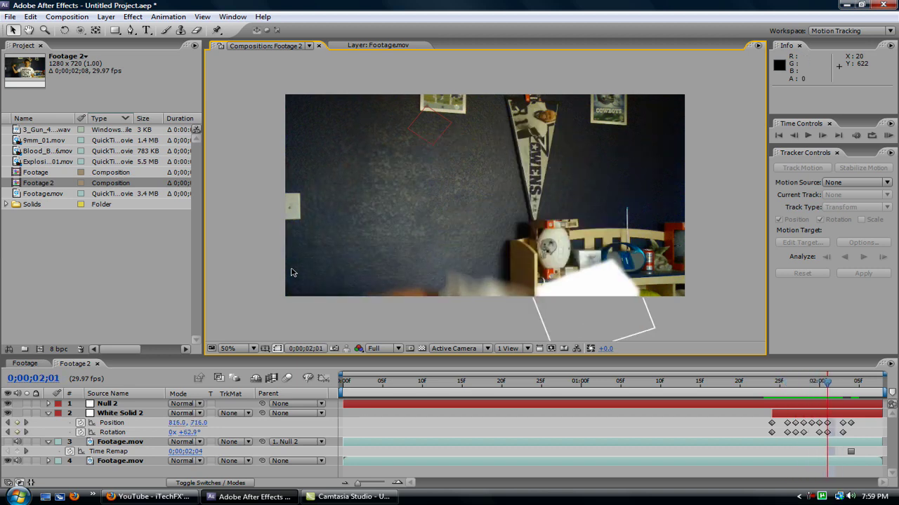
pyautogui.press('space')
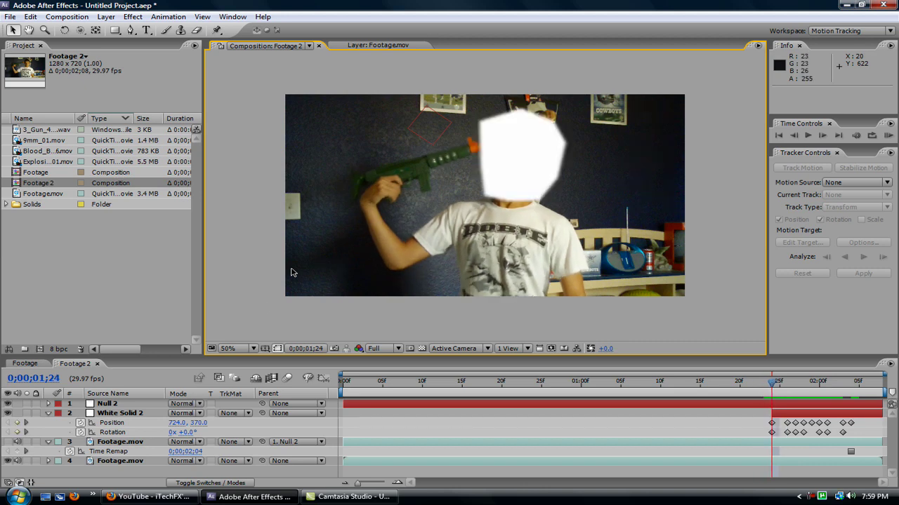
# - Raise White Solid 2's Mask 1 feather to 21.0 pixels and preview the softer edge
pyautogui.click(115, 415)
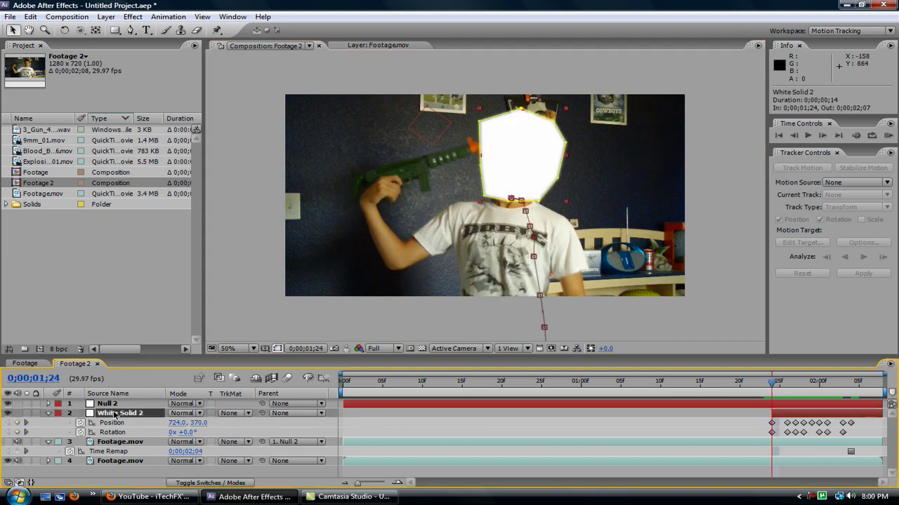
pyautogui.press('m')
pyautogui.press('m')
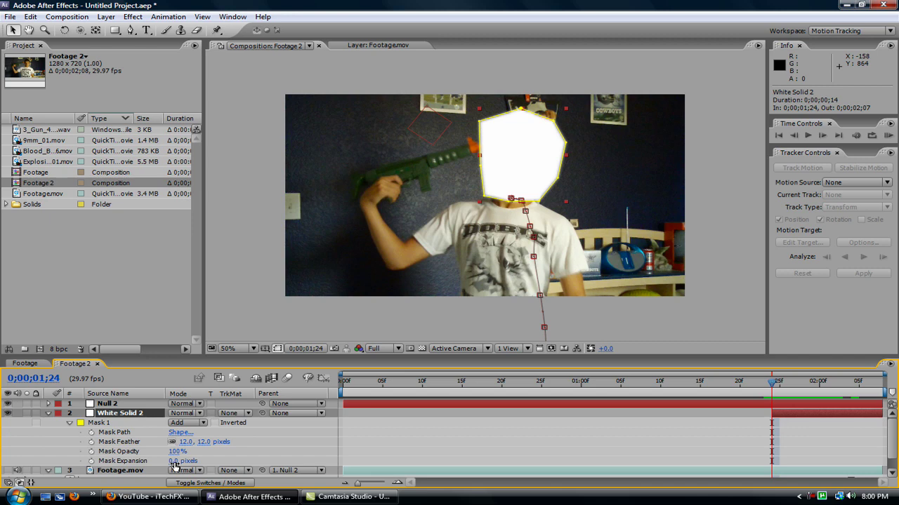
pyautogui.moveTo(182, 443); pyautogui.dragTo(184, 442)
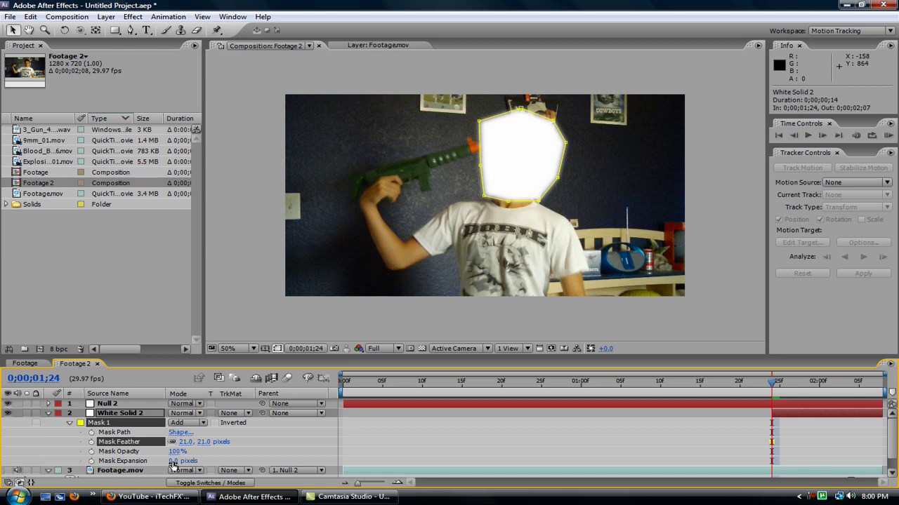
pyautogui.press('space')
pyautogui.click(214, 323)
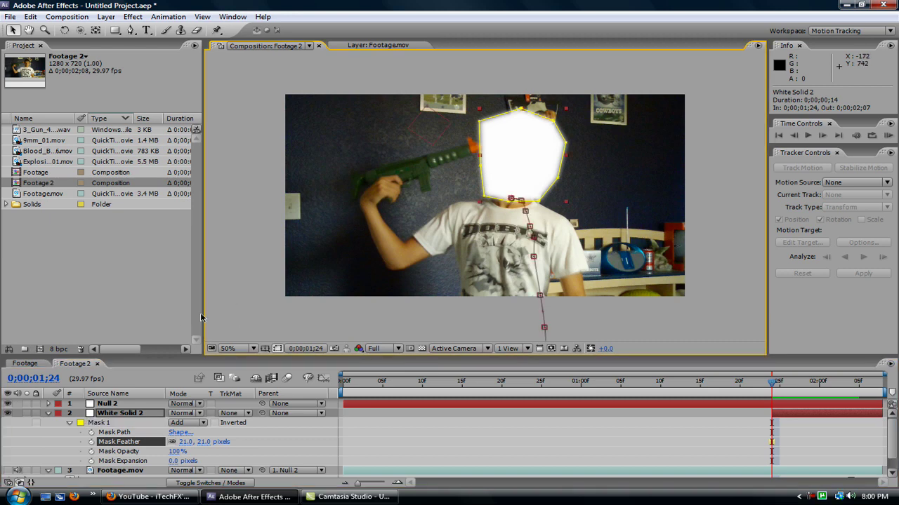
# - Set the Footage.mov layer's track matte to Alpha Matte "White Solid 2" and turn its visibility back on
pyautogui.click(49, 413)
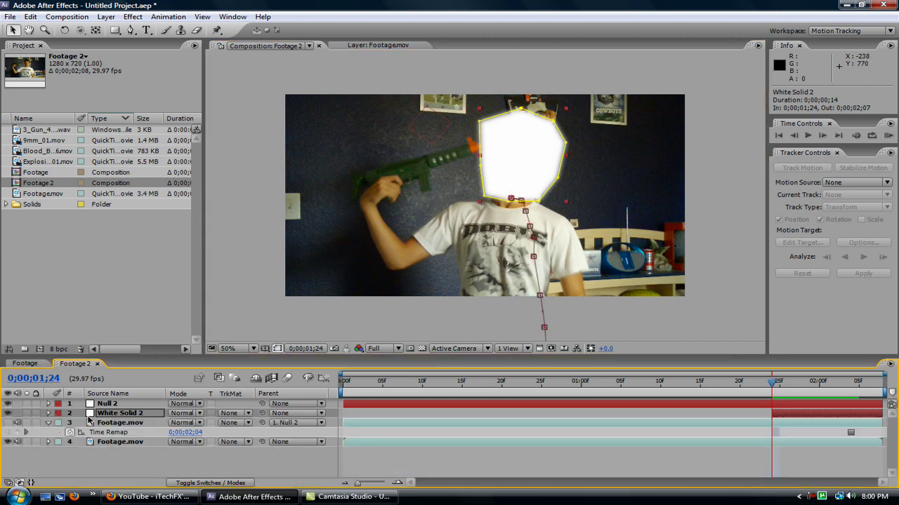
pyautogui.click(47, 423)
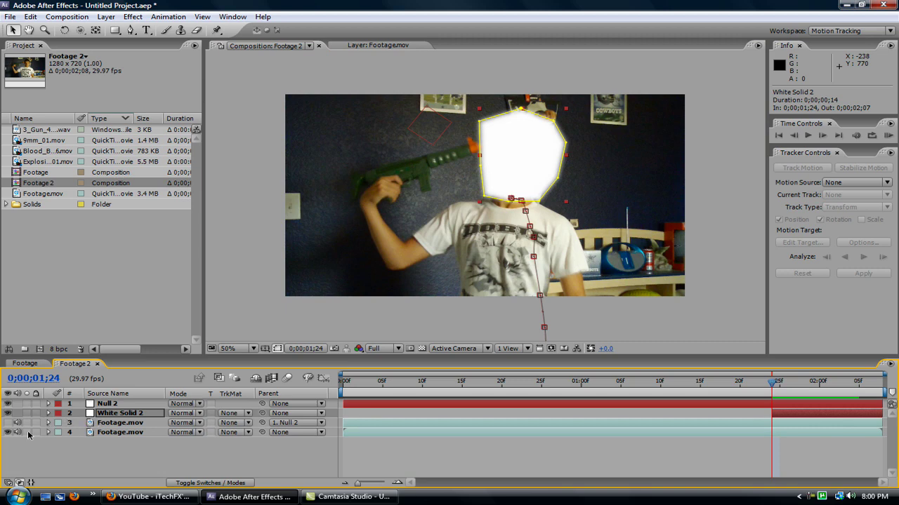
pyautogui.click(249, 422)
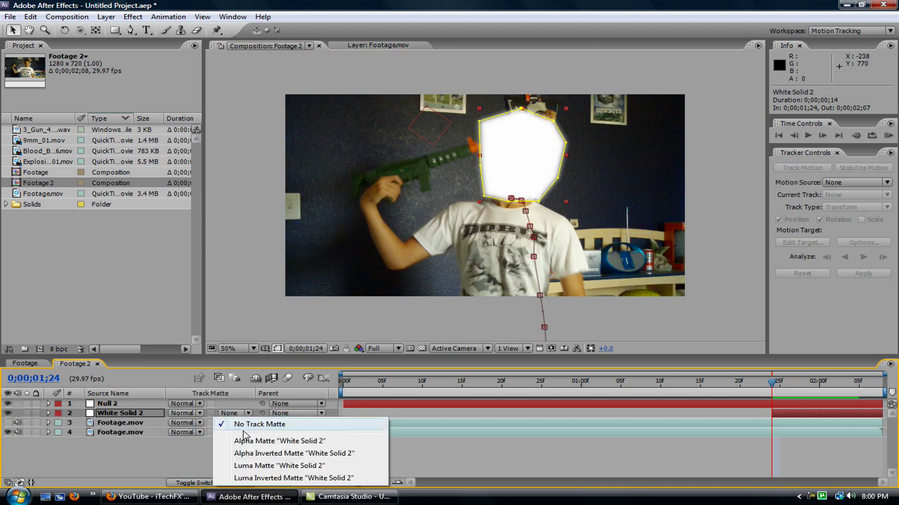
pyautogui.click(245, 441)
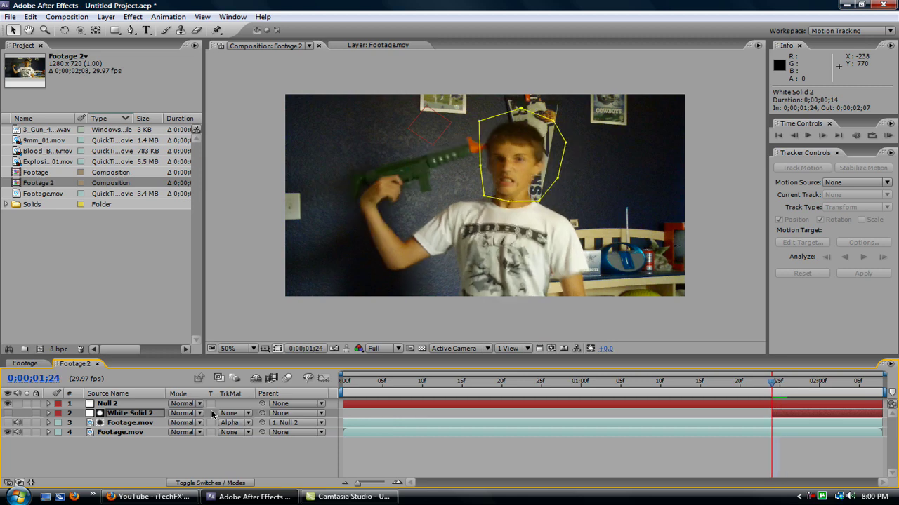
pyautogui.click(11, 424)
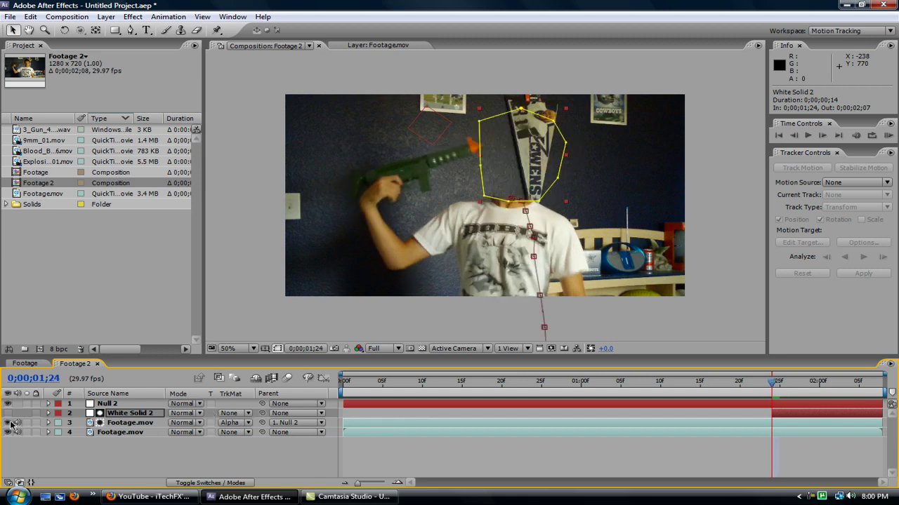
# - Play the composition and step frames back and forth to check the head removal
pyautogui.press('space')
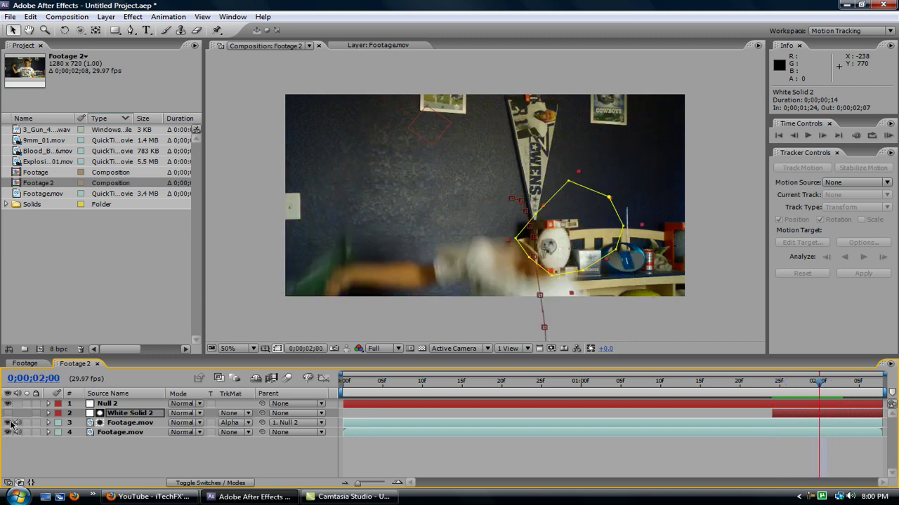
pyautogui.press('pageup')
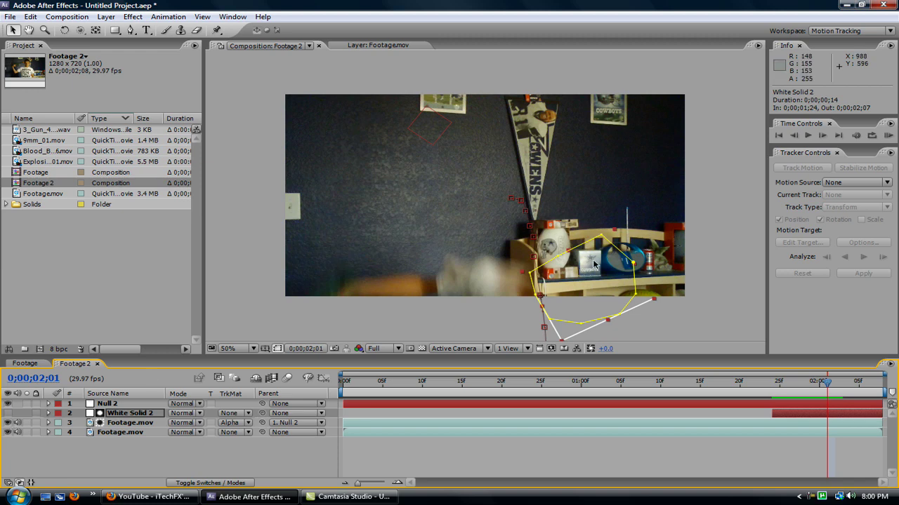
pyautogui.press('pageup')
pyautogui.press('pagedown')
pyautogui.press('pagedown')
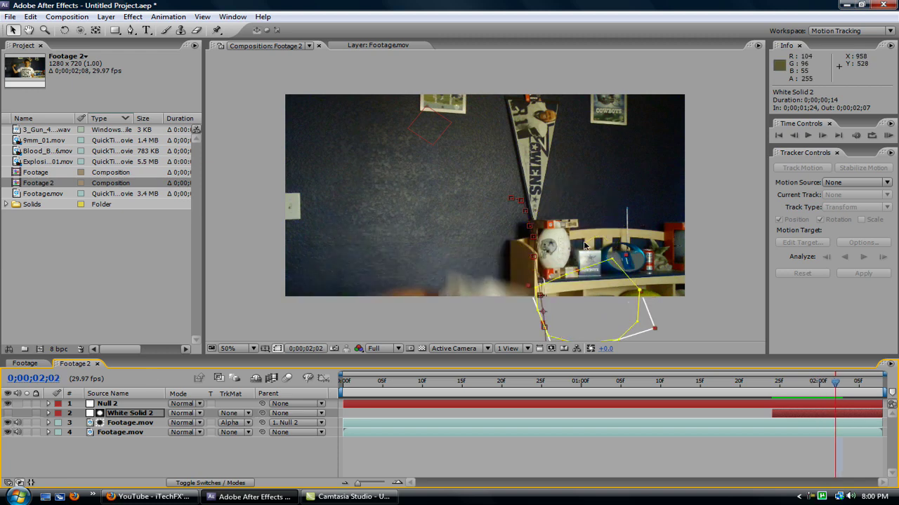
pyautogui.press('pageup')
pyautogui.press('pagedown')
pyautogui.press('pagedown')
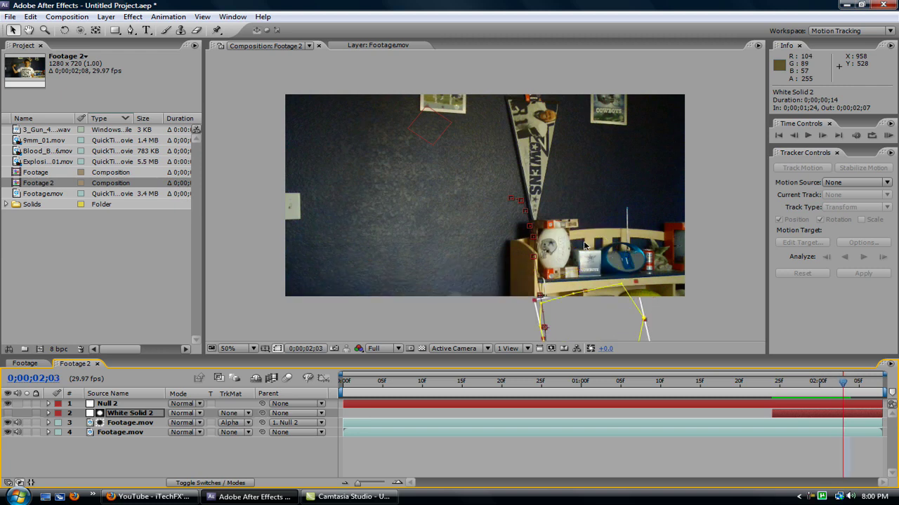
pyautogui.press('pageup')
pyautogui.press('pageup')
pyautogui.press('pagedown')
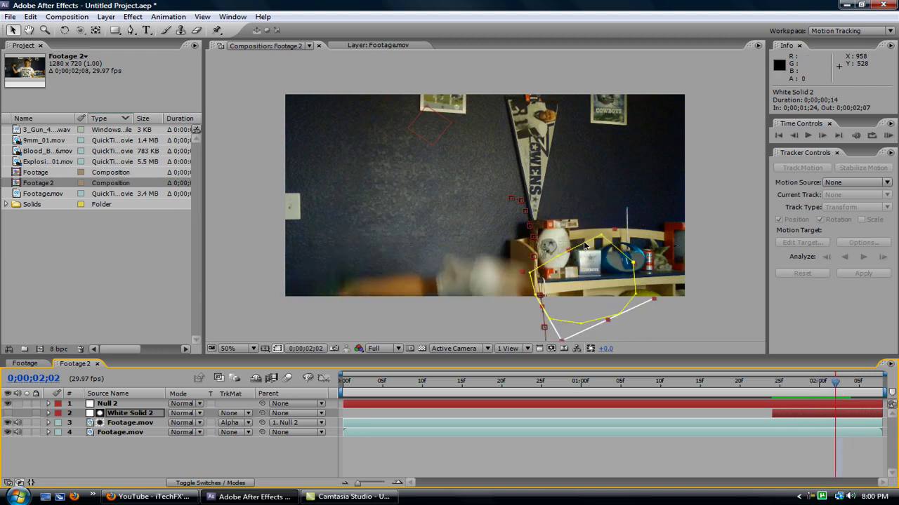
pyautogui.press('pagedown')
pyautogui.press('pageup')
pyautogui.press('pageup')
pyautogui.press('pageup')
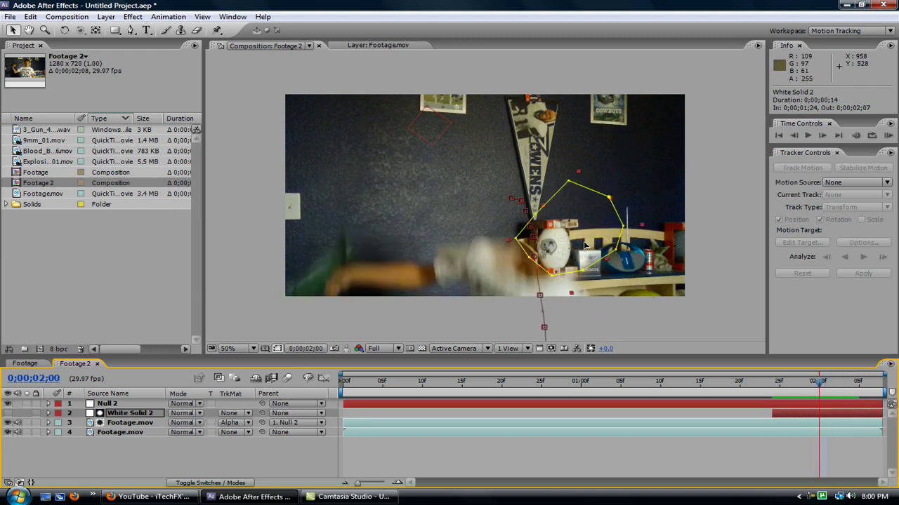
pyautogui.press('pagedown')
pyautogui.press('pageup')
# - Set White Solid 2's Mask Expansion to 8.0 pixels and check it around 0;00;02;00
pyautogui.click(144, 423)
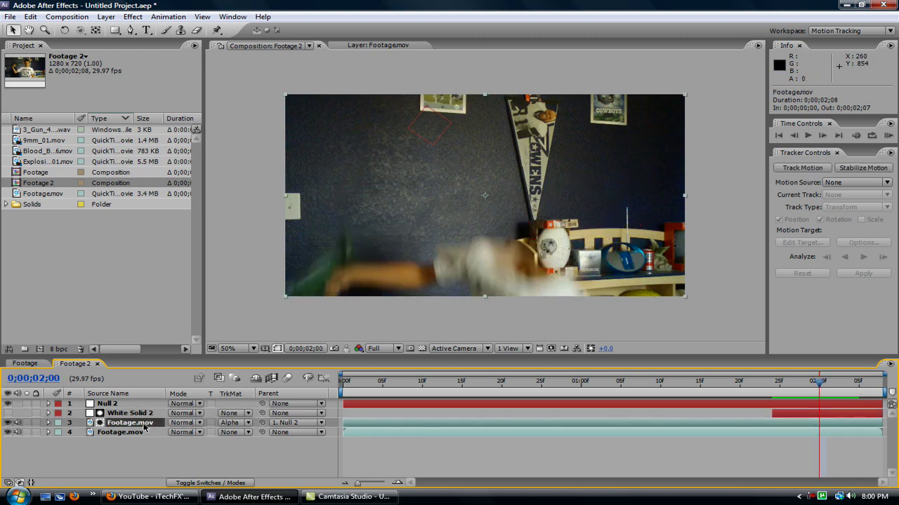
pyautogui.click(123, 415)
pyautogui.press('m')
pyautogui.press('m')
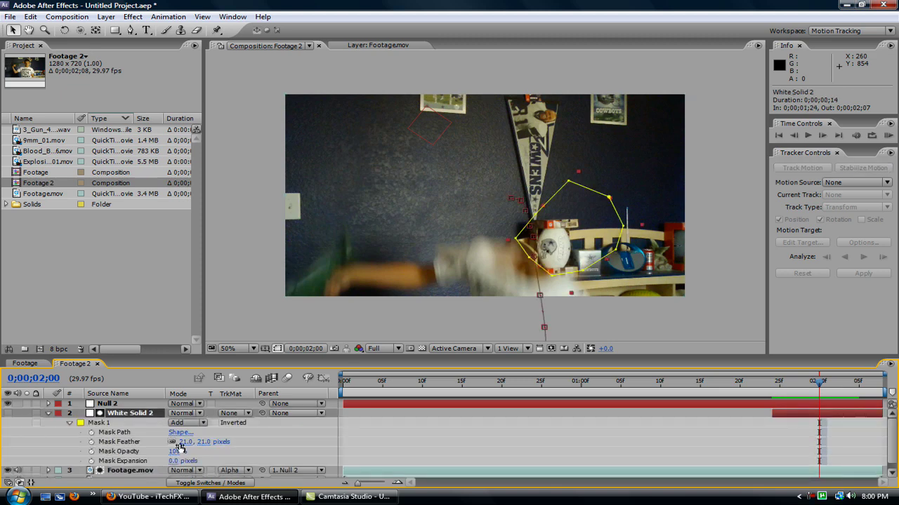
pyautogui.moveTo(176, 465); pyautogui.dragTo(179, 467)
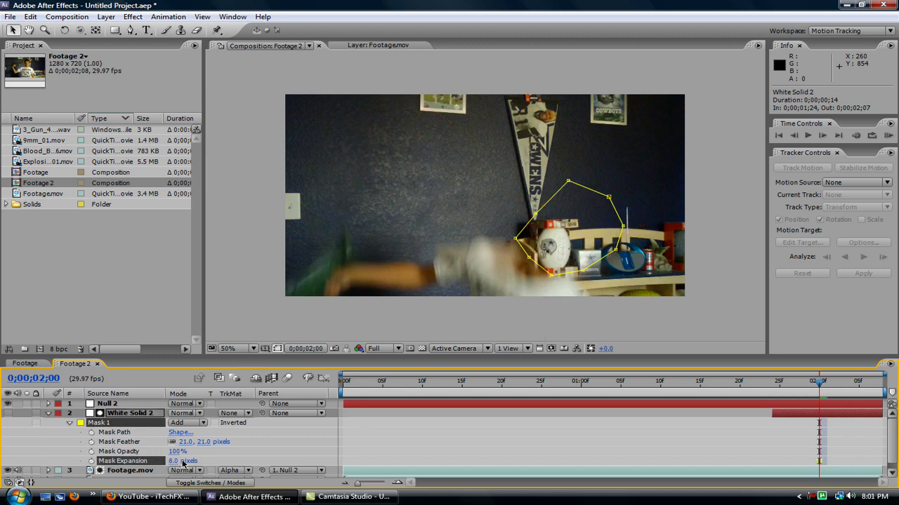
pyautogui.press('pageup')
pyautogui.press('pageup')
pyautogui.press('pagedown')
pyautogui.press('pagedown')
# - At 0;00;01;26, drag the mask's right-side points outward to fully cover the head
pyautogui.press('pageup')
pyautogui.press('pageup')
pyautogui.press('pageup')
pyautogui.press('pageup')
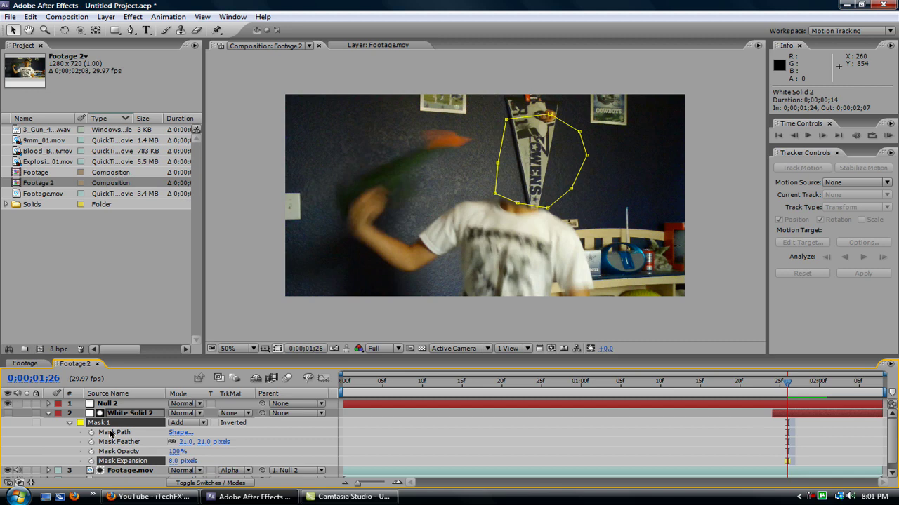
pyautogui.click(110, 433)
pyautogui.click(581, 186)
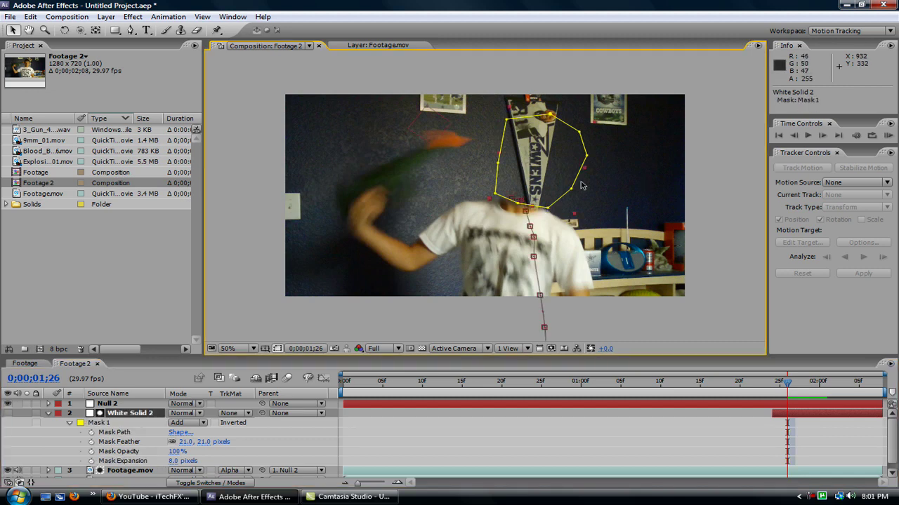
pyautogui.moveTo(570, 189); pyautogui.dragTo(559, 210)
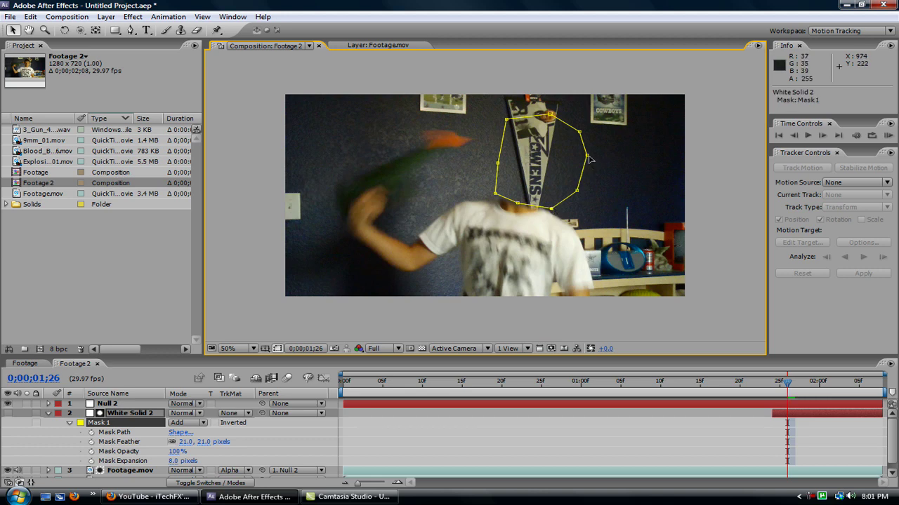
pyautogui.moveTo(588, 157); pyautogui.dragTo(594, 155)
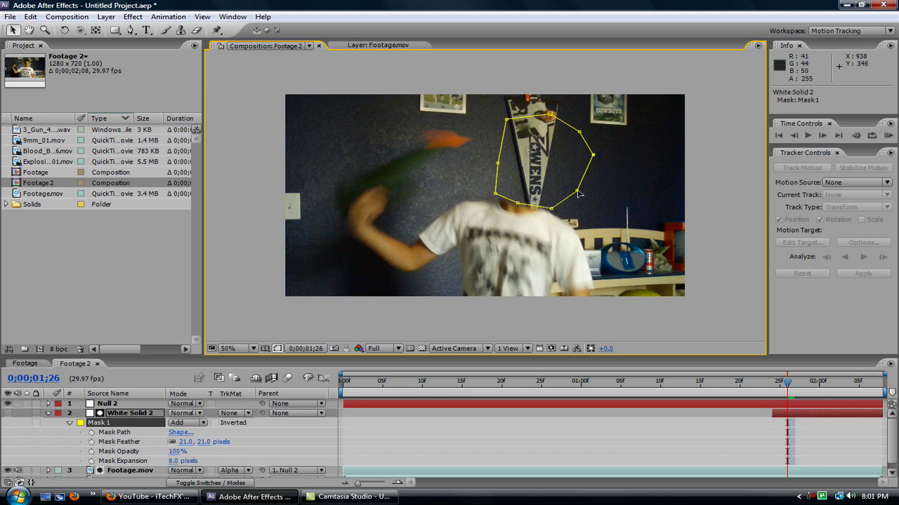
pyautogui.moveTo(577, 194); pyautogui.dragTo(581, 195)
pyautogui.moveTo(579, 132); pyautogui.dragTo(586, 134)
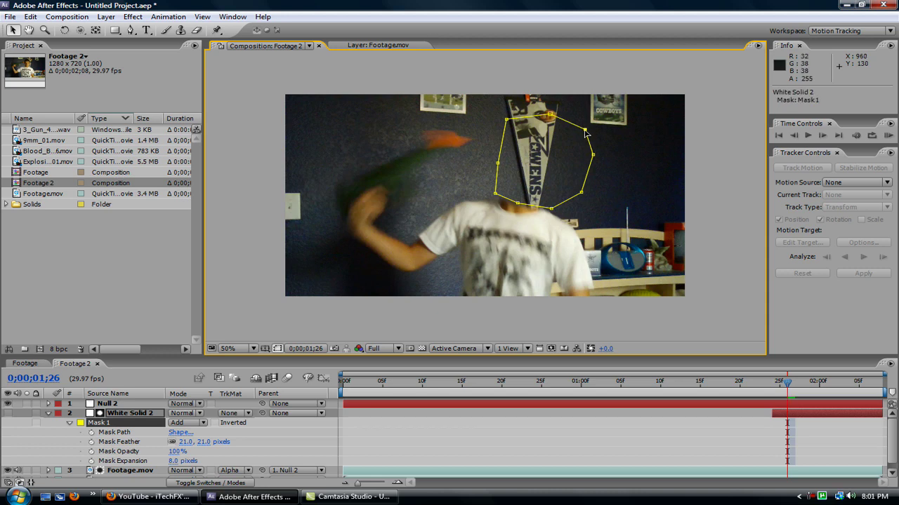
# - At 0;00;02;01, reshape the mask's top, right and upper-left points to cover the head
pyautogui.press('pagedown')
pyautogui.press('pagedown')
pyautogui.press('pagedown')
pyautogui.press('pagedown')
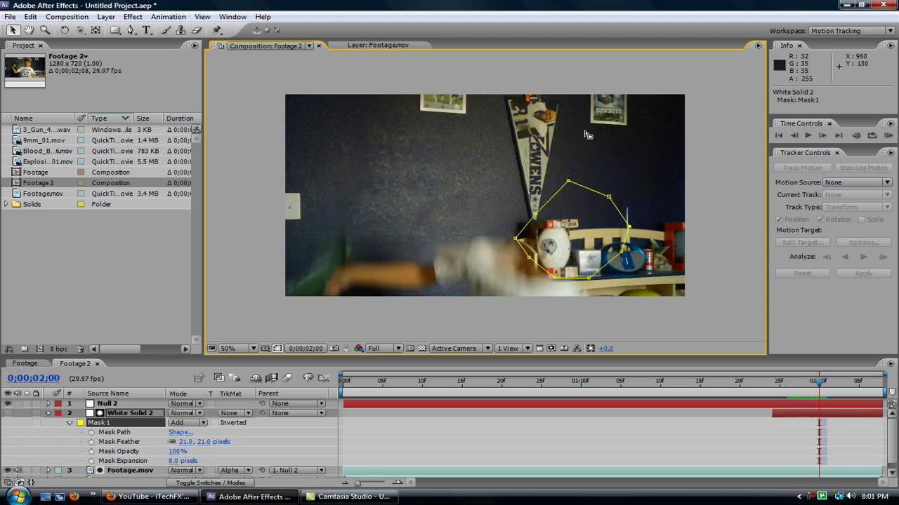
pyautogui.press('pagedown')
pyautogui.press('pageup')
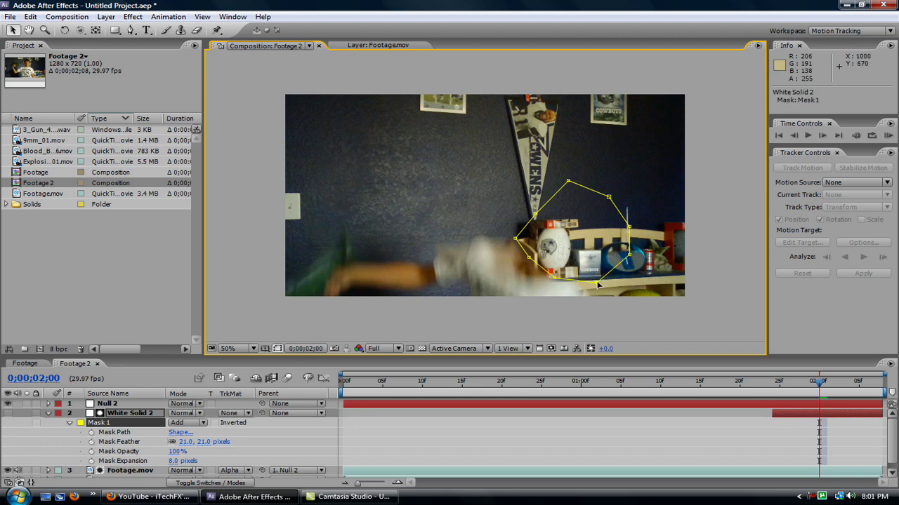
pyautogui.press('pagedown')
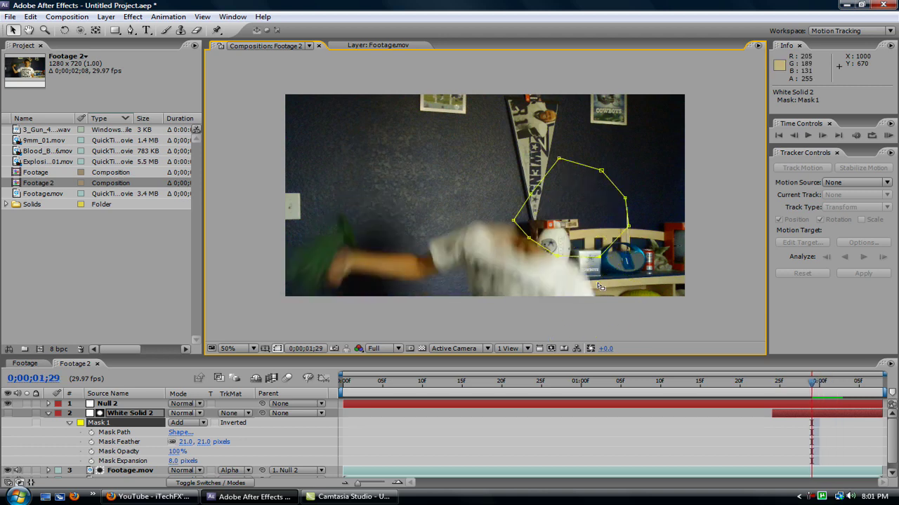
pyautogui.press('pageup')
pyautogui.press('pagedown')
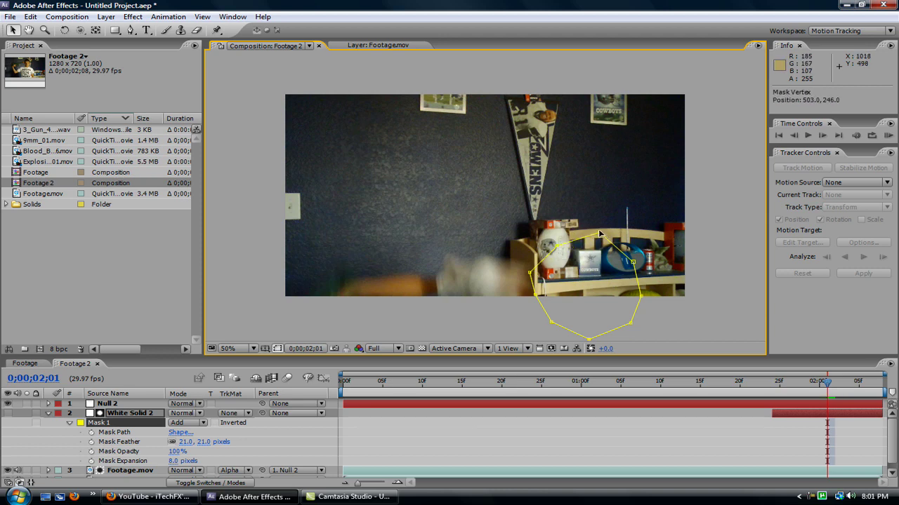
pyautogui.moveTo(600, 235); pyautogui.dragTo(595, 230)
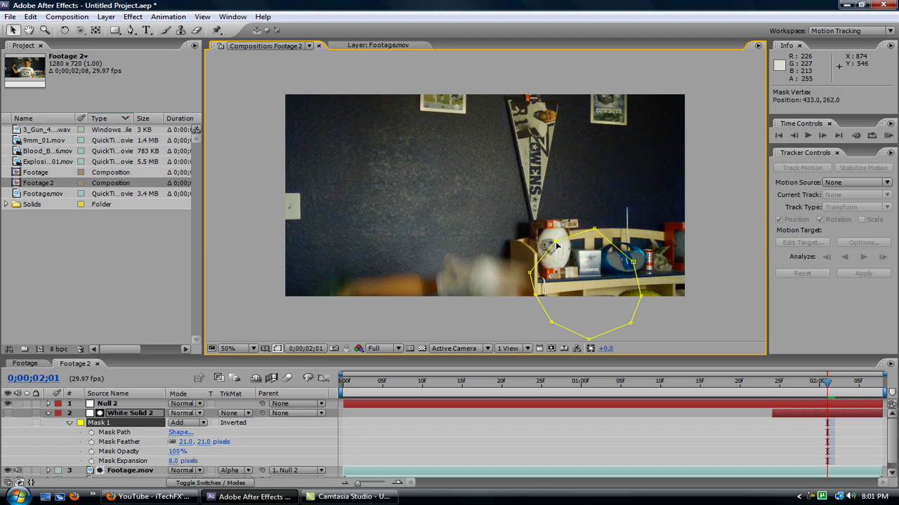
pyautogui.press('pageup')
pyautogui.press('pageup')
pyautogui.press('pageup')
pyautogui.press('pageup')
pyautogui.press('pageup')
pyautogui.press('pageup')
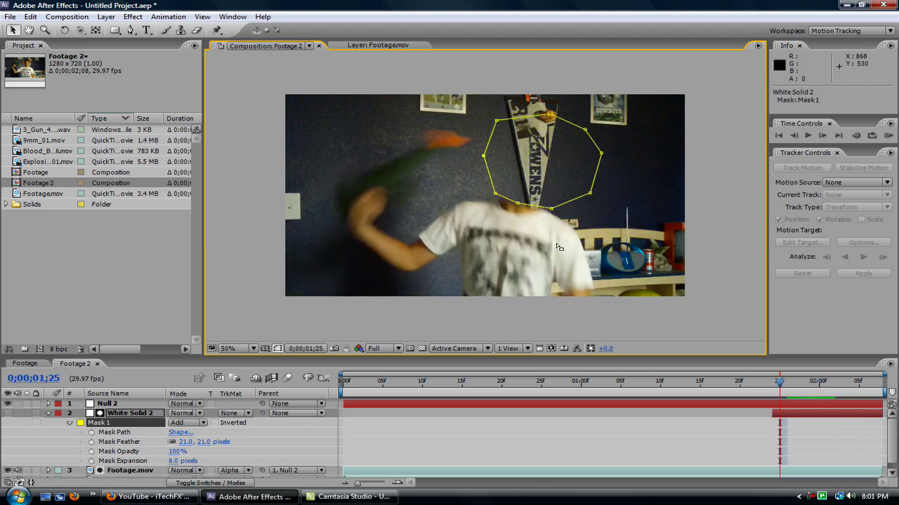
pyautogui.press('pagedown')
pyautogui.press('pagedown')
pyautogui.press('pagedown')
pyautogui.press('pagedown')
pyautogui.press('pagedown')
pyautogui.press('pagedown')
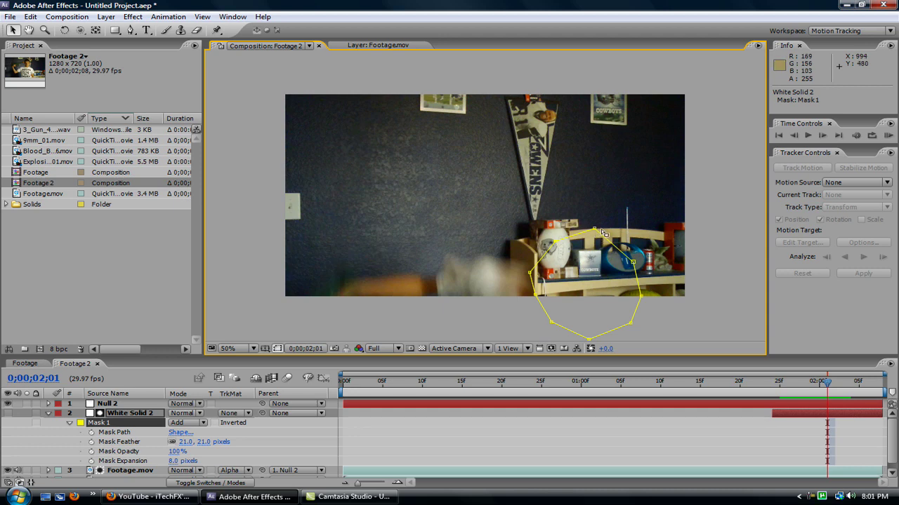
pyautogui.moveTo(633, 263); pyautogui.dragTo(638, 258)
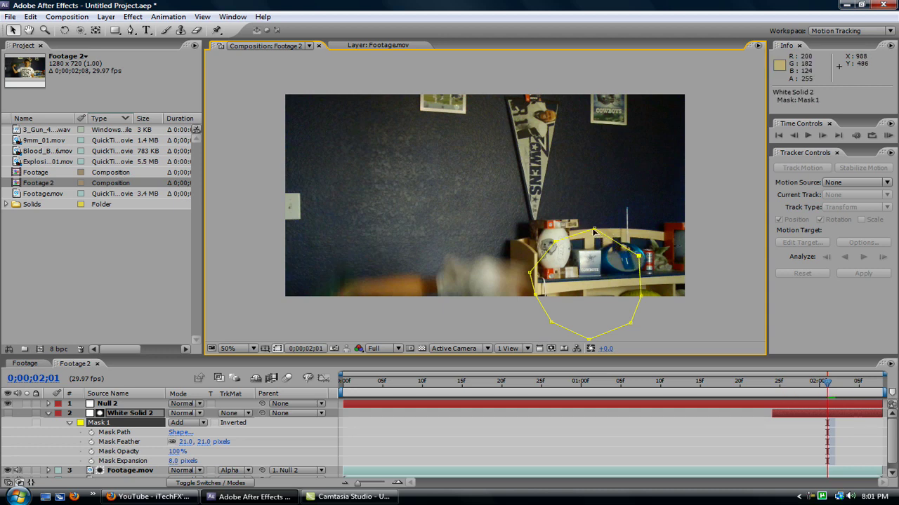
pyautogui.moveTo(594, 229); pyautogui.dragTo(601, 225)
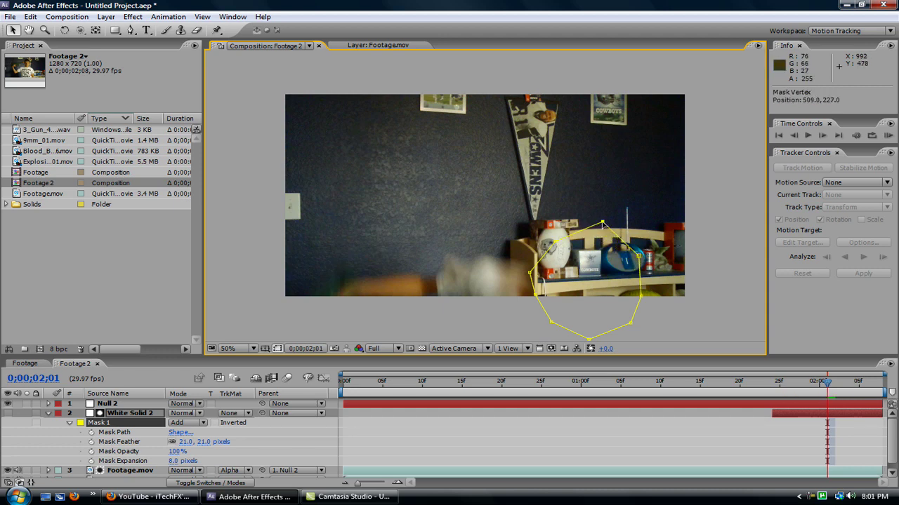
pyautogui.moveTo(555, 242); pyautogui.dragTo(553, 235)
pyautogui.press('pageup')
pyautogui.press('pageup')
pyautogui.press('pageup')
pyautogui.press('pageup')
pyautogui.press('pageup')
pyautogui.press('pageup')
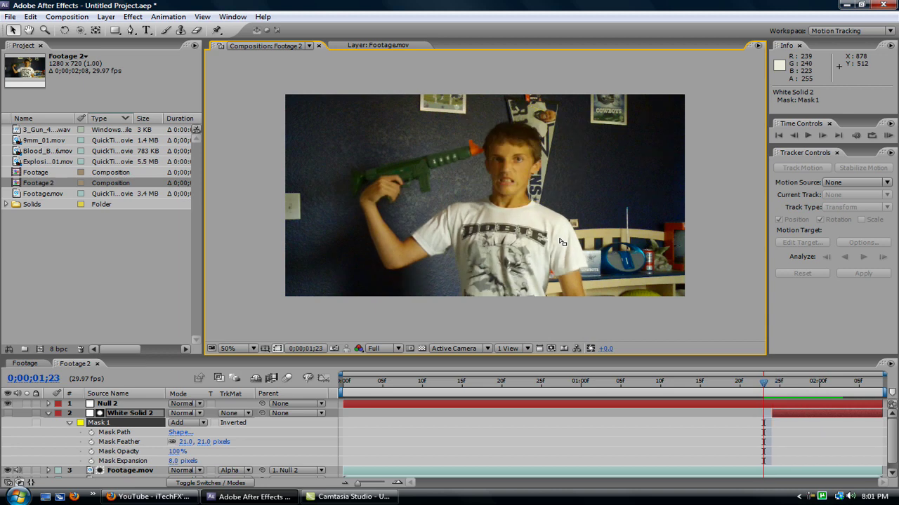
pyautogui.press('pagedown')
pyautogui.press('pagedown')
pyautogui.press('pagedown')
pyautogui.press('pagedown')
pyautogui.press('pagedown')
pyautogui.press('pageup')
pyautogui.press('pageup')
pyautogui.press('pageup')
pyautogui.press('pageup')
pyautogui.press('pageup')
pyautogui.press('pageup')
pyautogui.press('pageup')
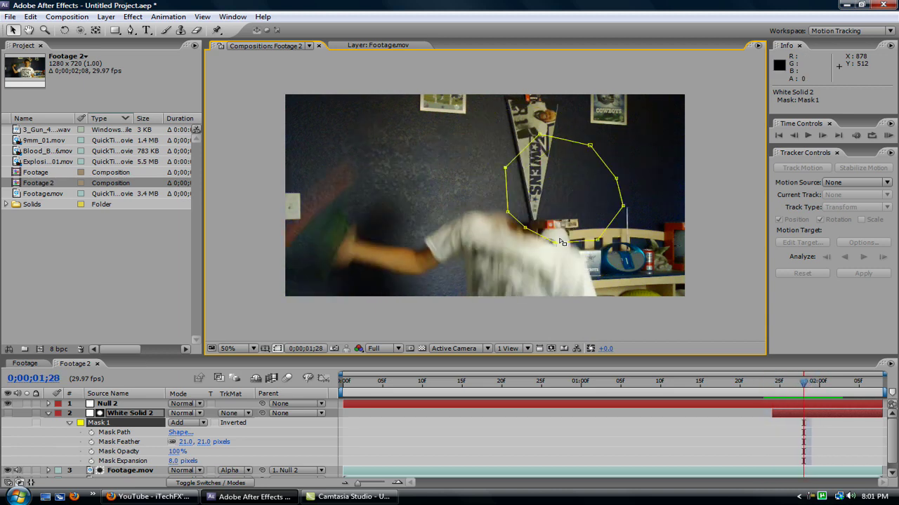
pyautogui.press('pagedown')
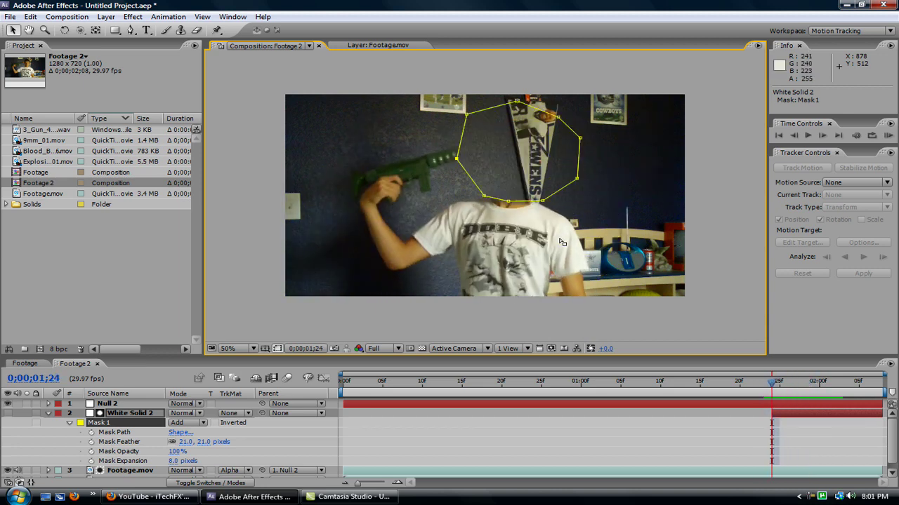
pyautogui.press('pageup')
pyautogui.press('pagedown')
pyautogui.press('space')
pyautogui.press('pageup')
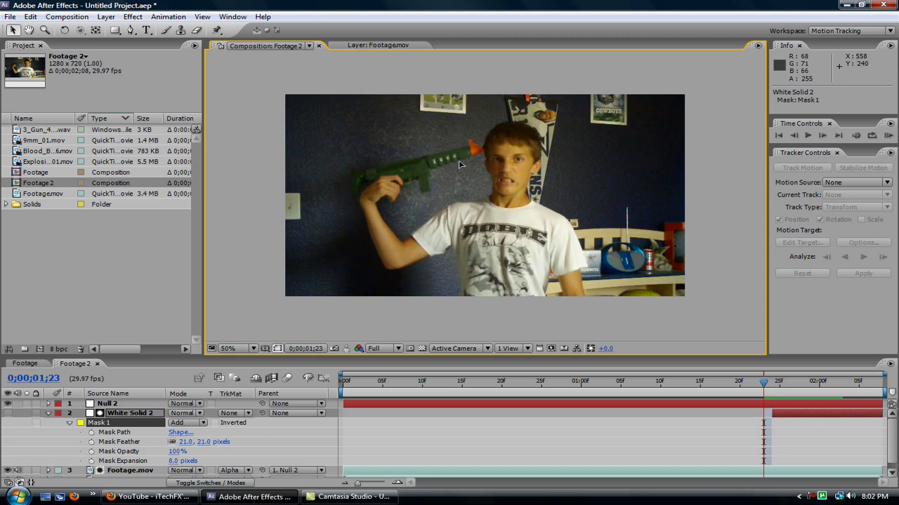